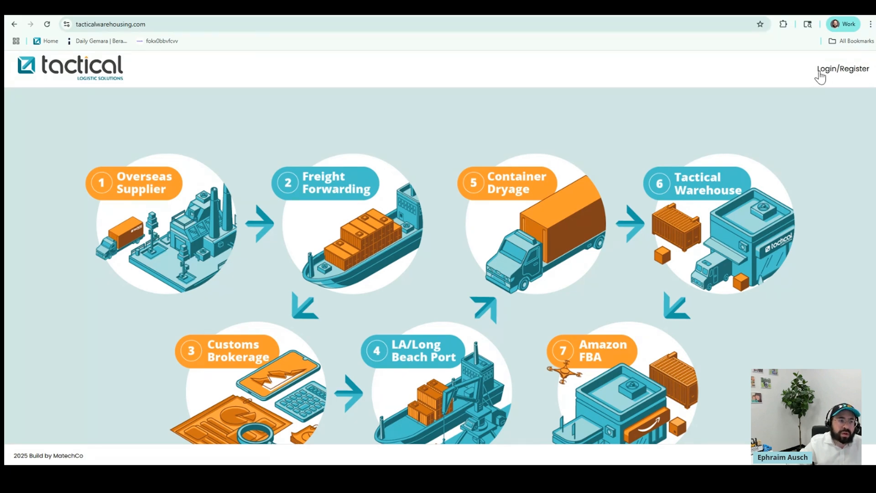
Go from the public home page to the portal's login page via Login/Register
left_click(821, 74)
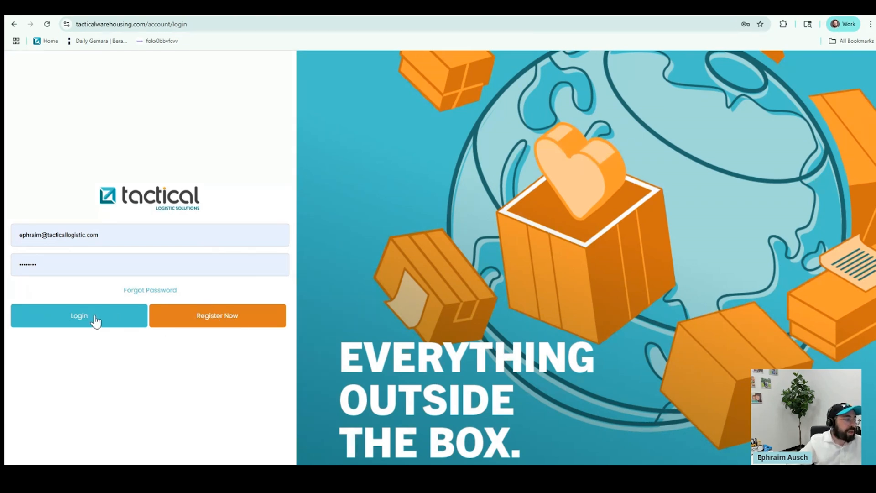
Log in with a saved Chrome account login and reach the Dashboard showing 82 shipments
left_click(139, 235)
left_click(178, 240)
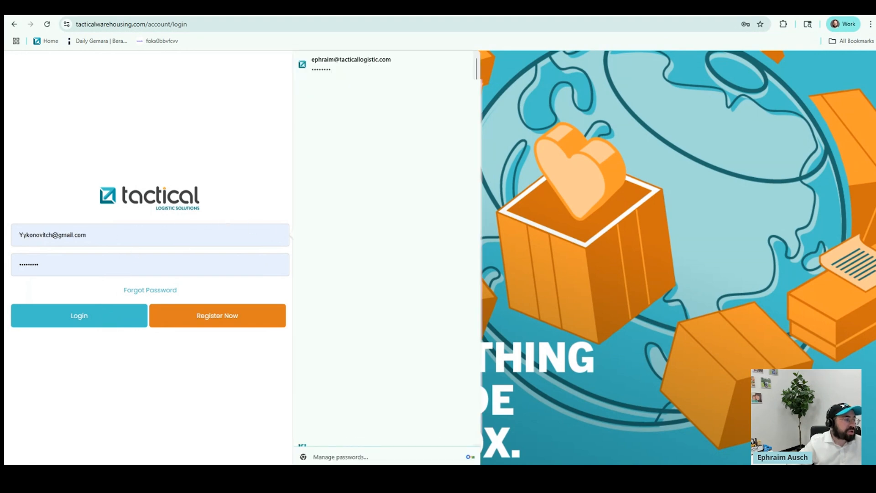
left_click(92, 319)
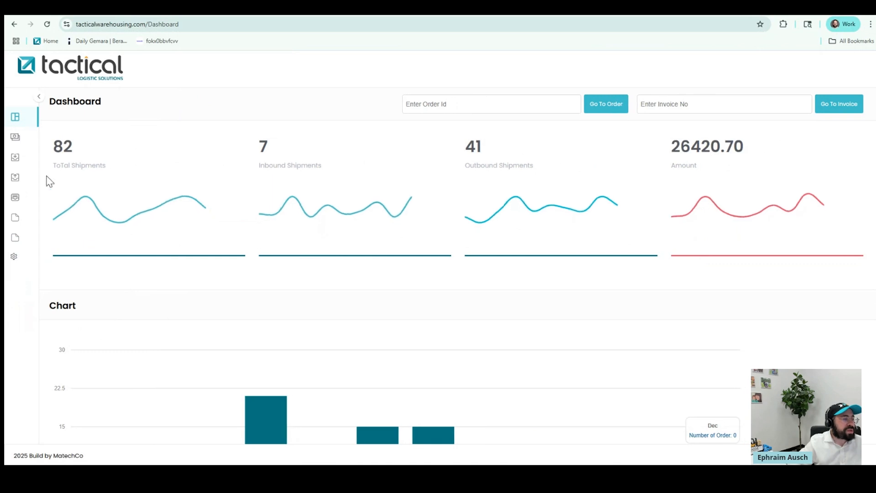
Expand the sidebar and open the InBound Shipment list of 462 entries
left_click(40, 97)
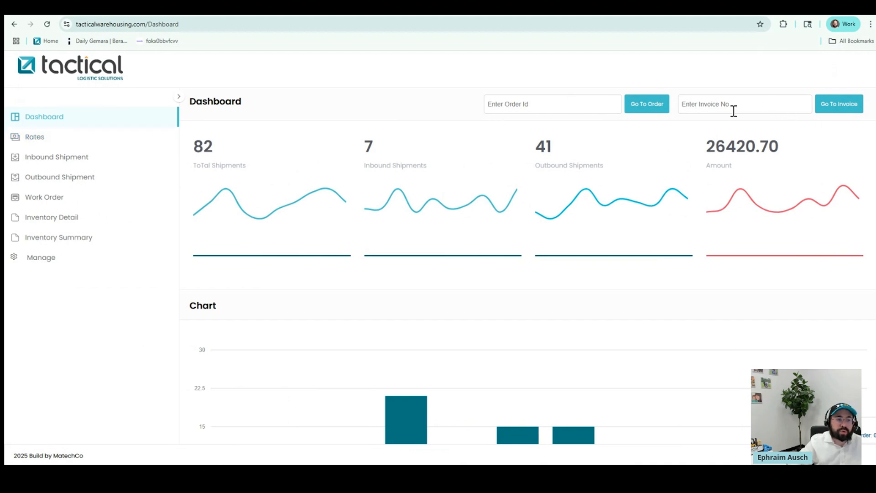
left_click(53, 157)
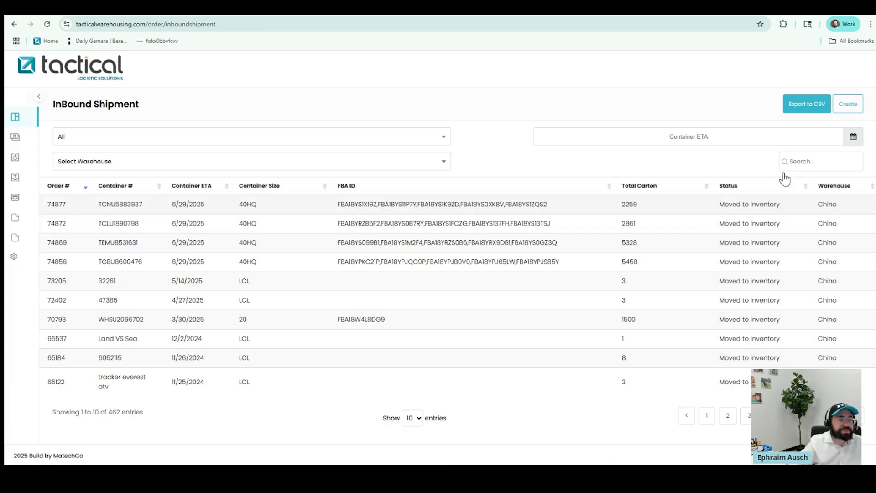
Create a new inbound shipment for container ABCD123456 with ETA 07/29/2025
left_click(847, 111)
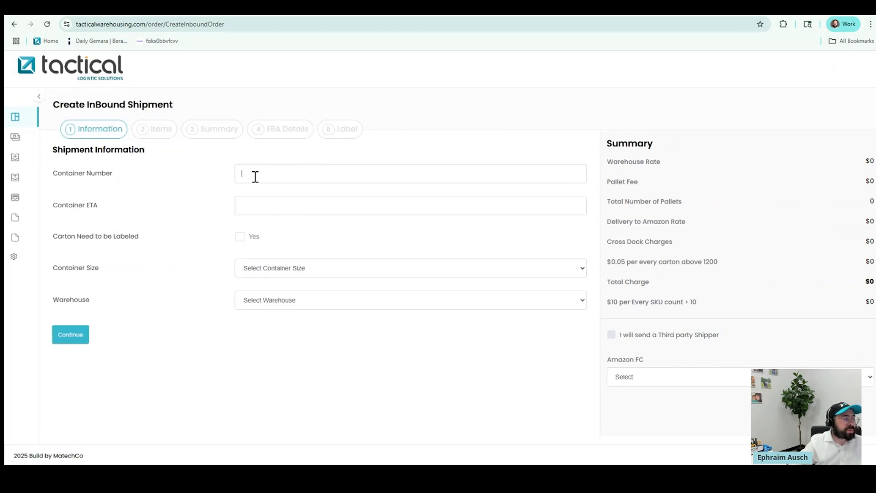
type("ABC")
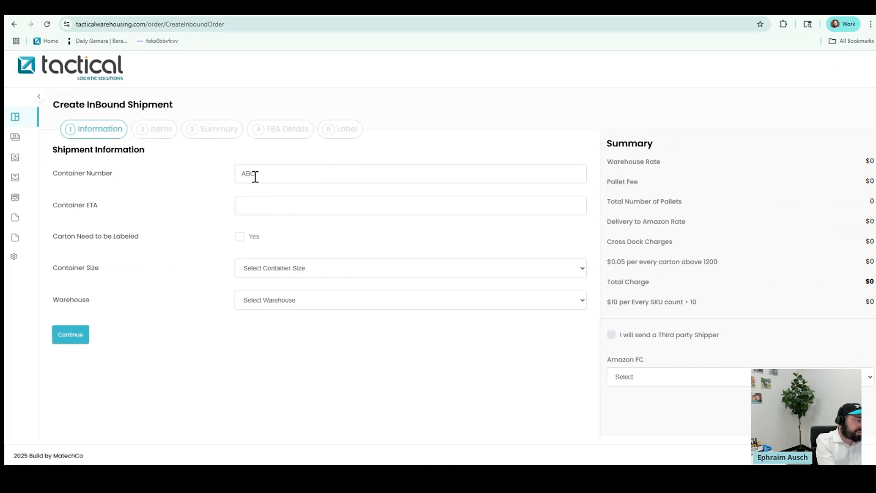
type("123456")
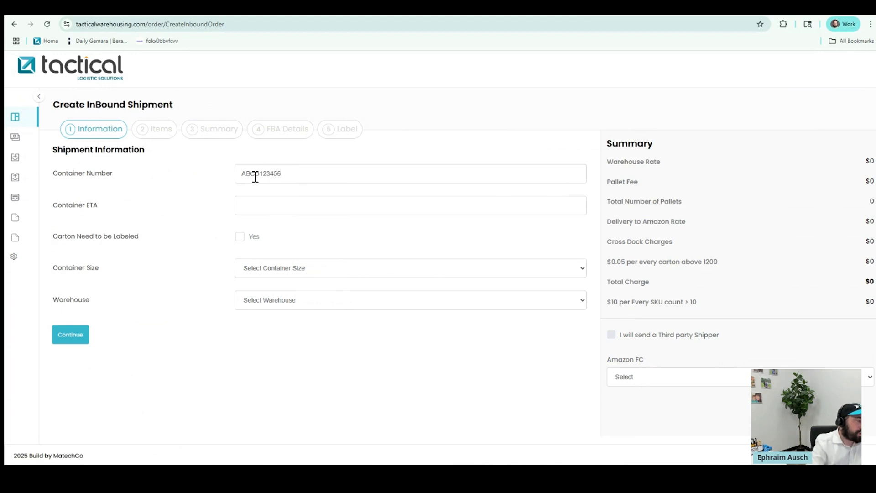
left_click(248, 207)
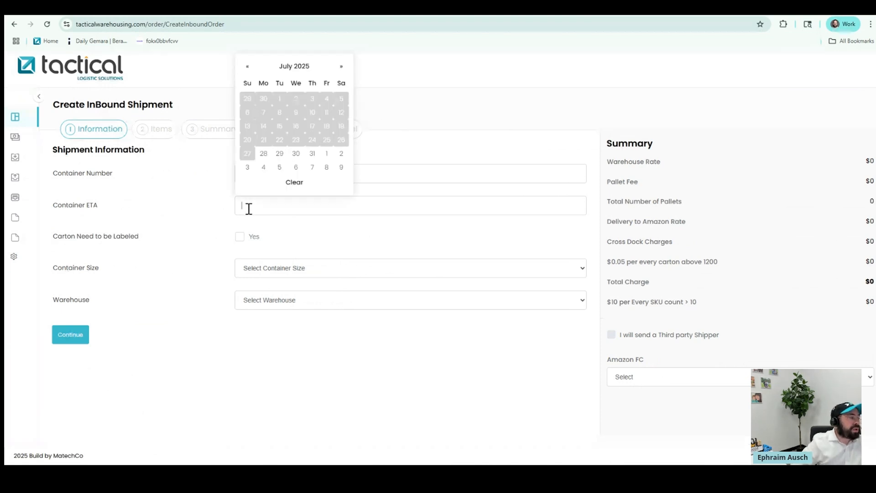
left_click(279, 156)
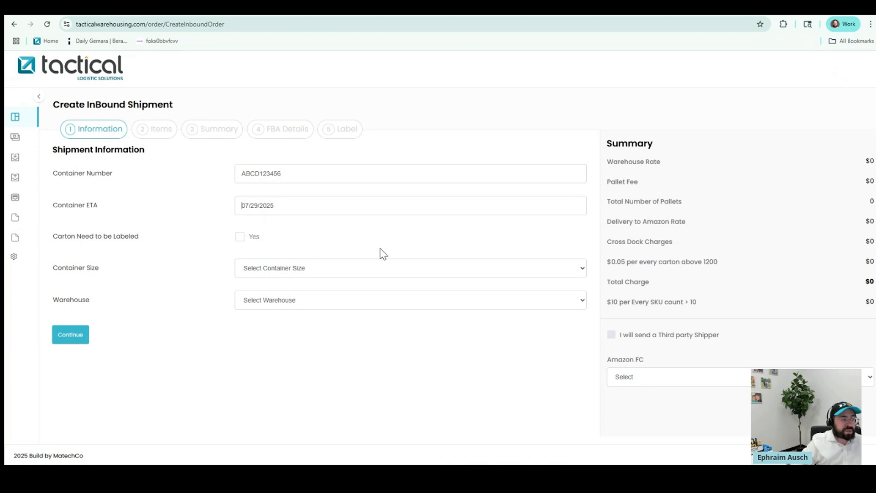
Set container size 40HQ and warehouse Chino, then continue to the Items step
left_click(350, 271)
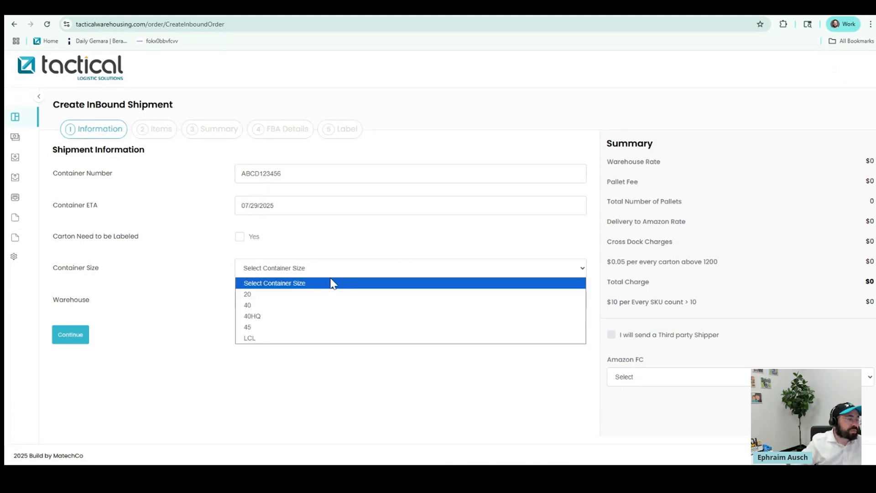
left_click(277, 313)
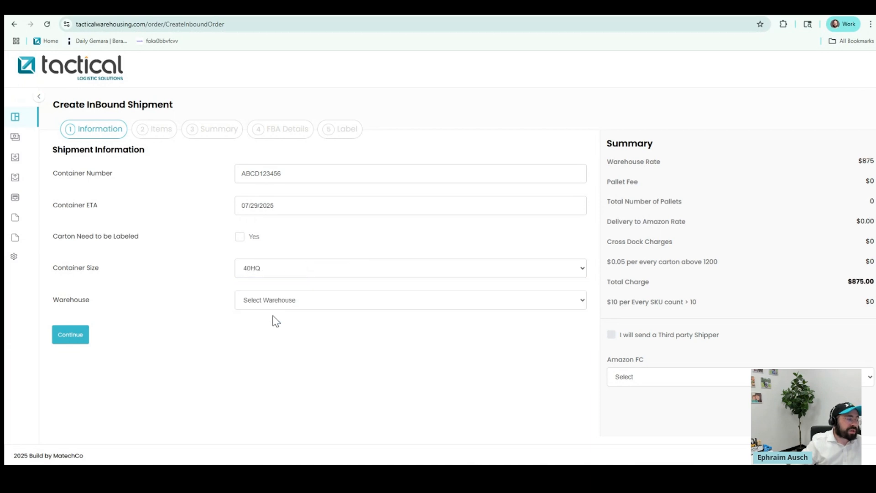
left_click(310, 301)
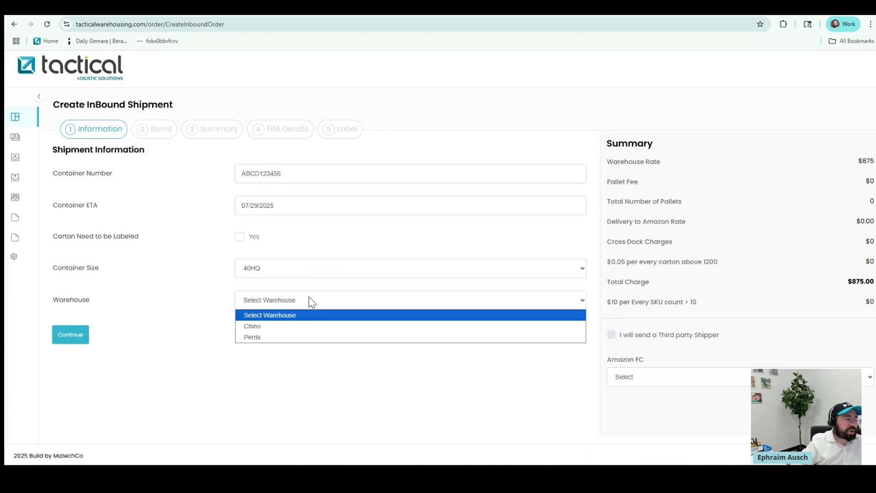
left_click(290, 327)
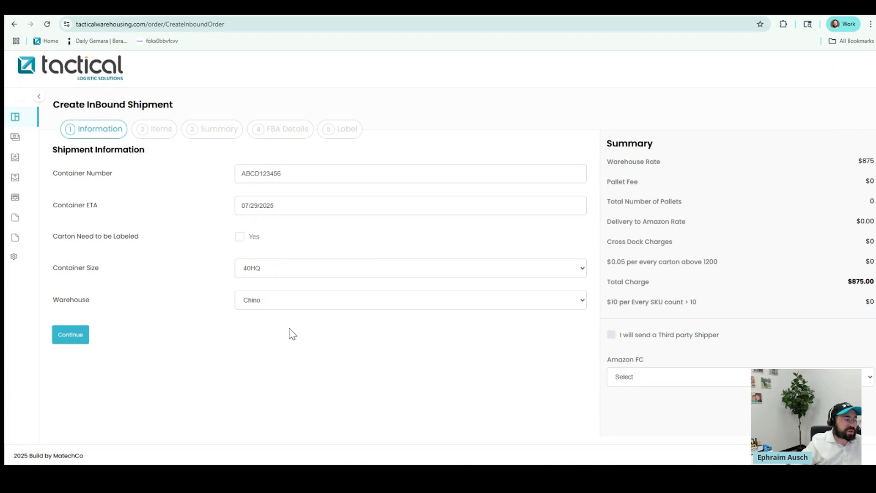
left_click(73, 337)
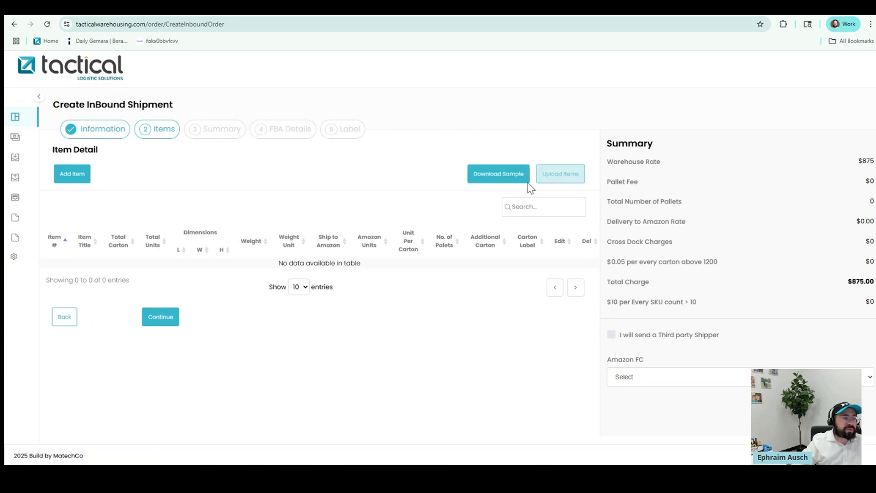
Download the sample product upload CSV and open it in Excel
left_click(487, 178)
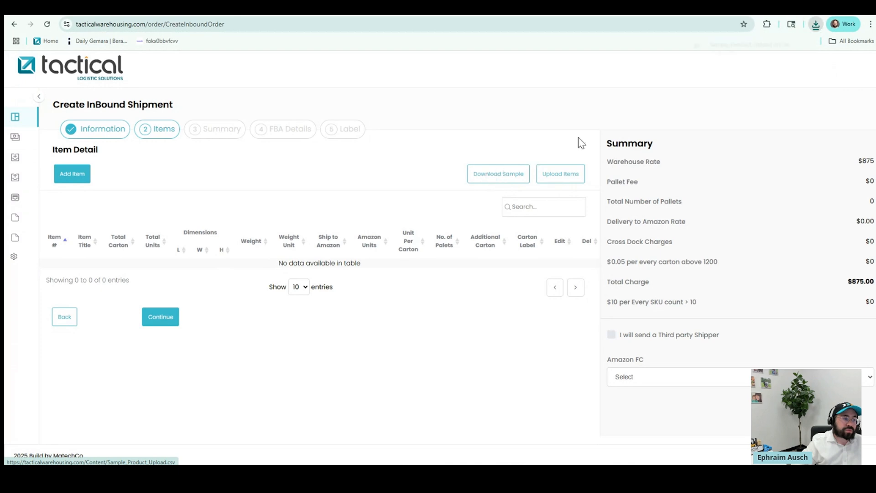
left_click(744, 47)
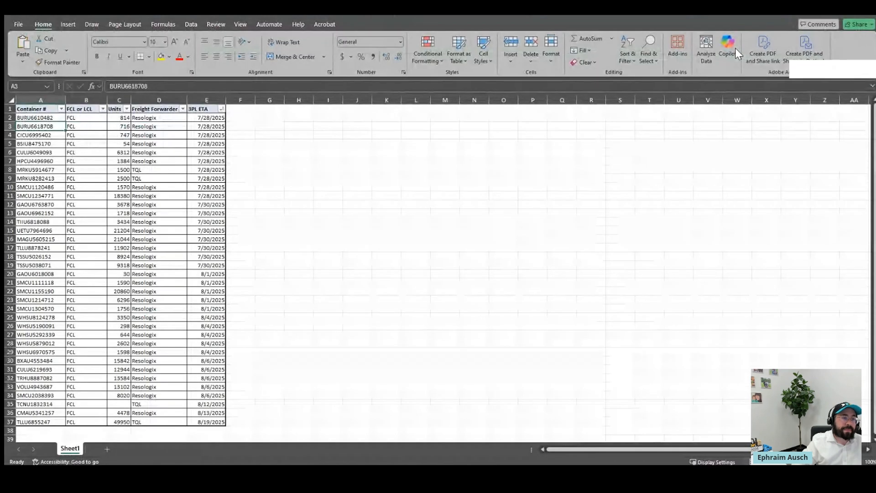
Step through Sample_Product_Upload row-2 cells from ItemNumber to Weight
left_click(199, 195)
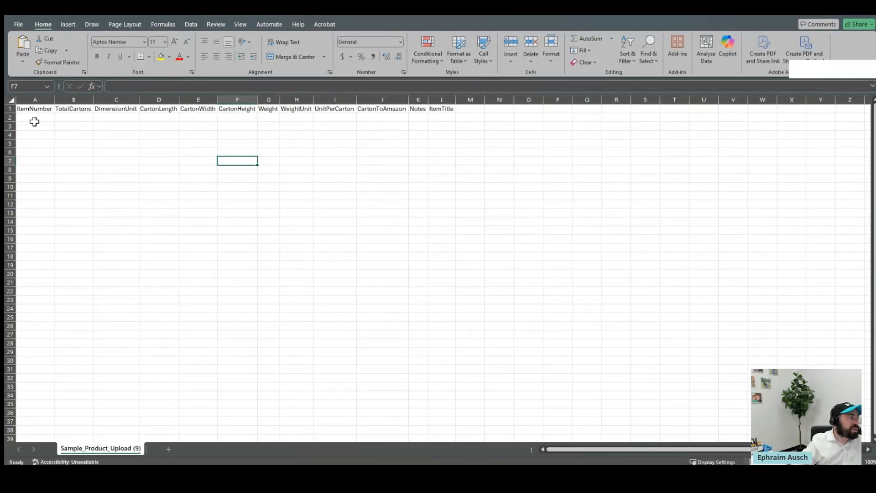
left_click(35, 119)
left_click(69, 119)
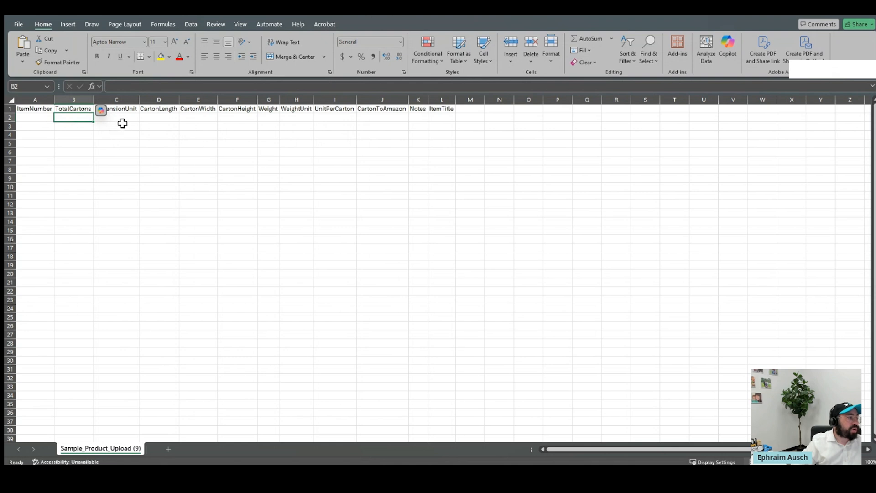
left_click(165, 118)
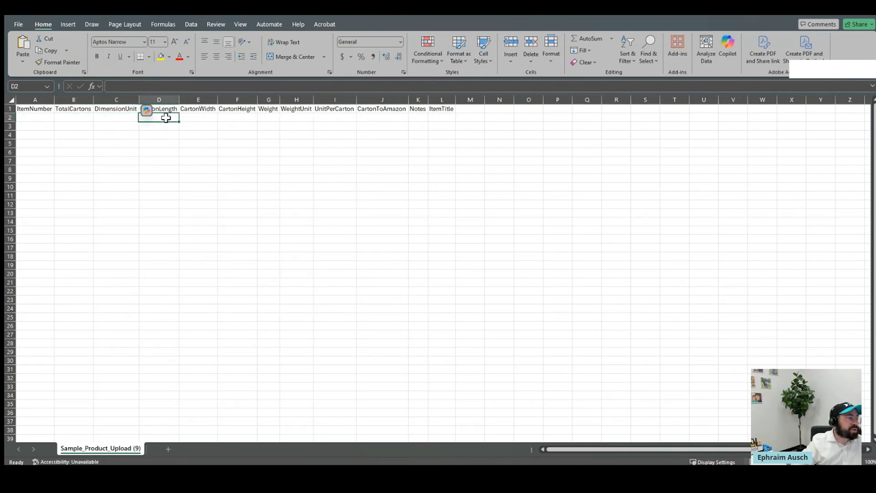
left_click(203, 118)
left_click(247, 117)
left_click(267, 118)
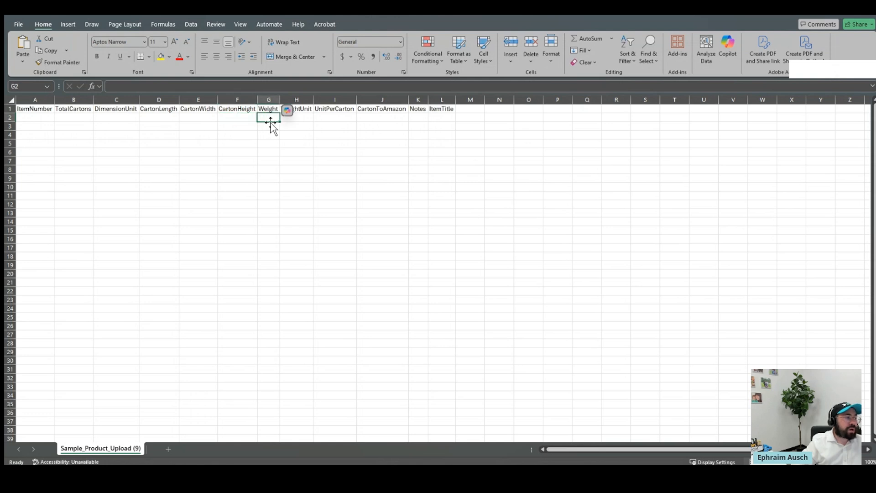
Check the WeightUnit through ItemTitle cells, then minimize both Excel windows
left_click(300, 118)
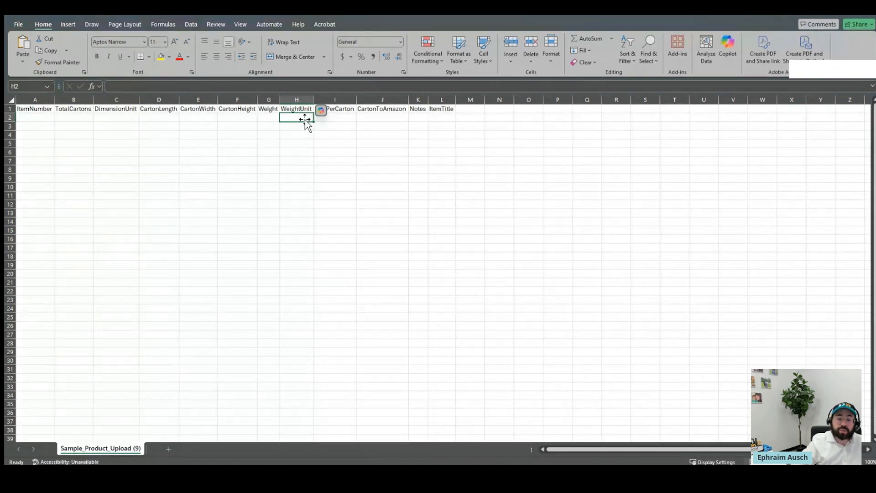
left_click(333, 120)
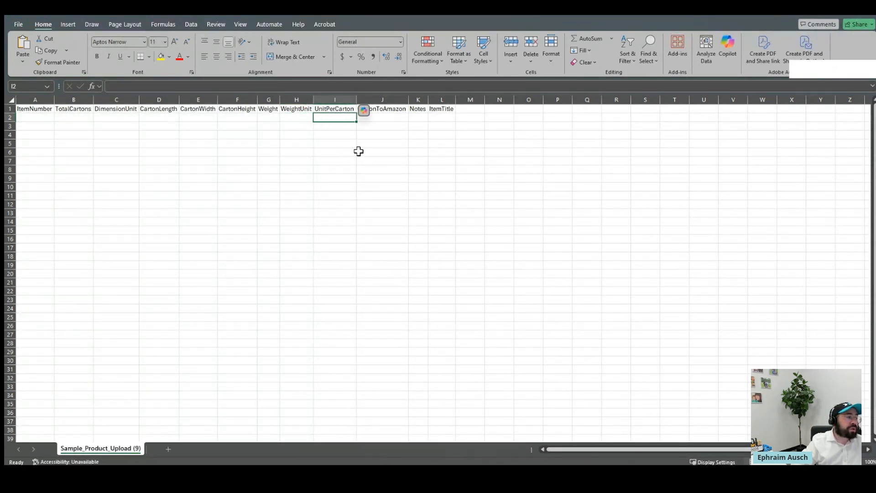
left_click(401, 118)
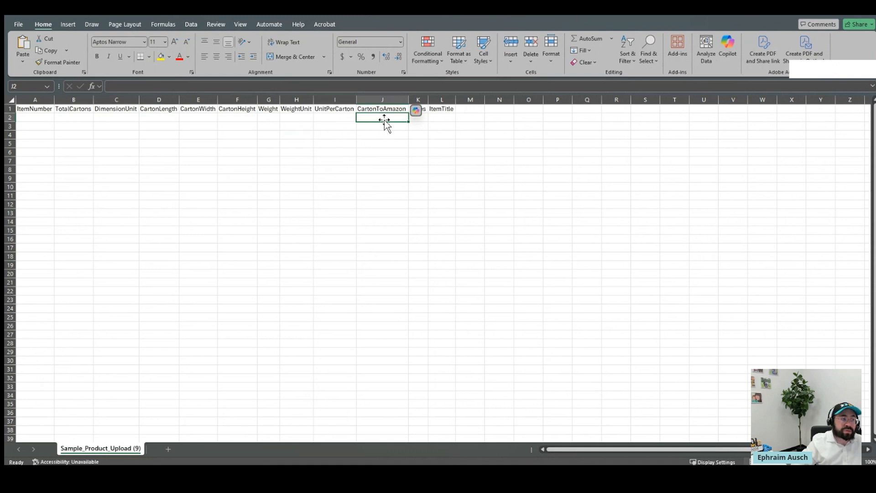
left_click(420, 120)
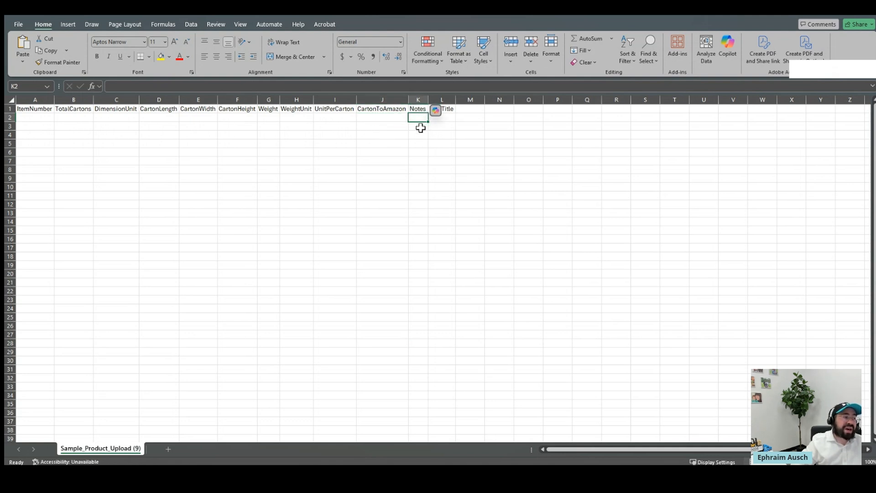
left_click(451, 118)
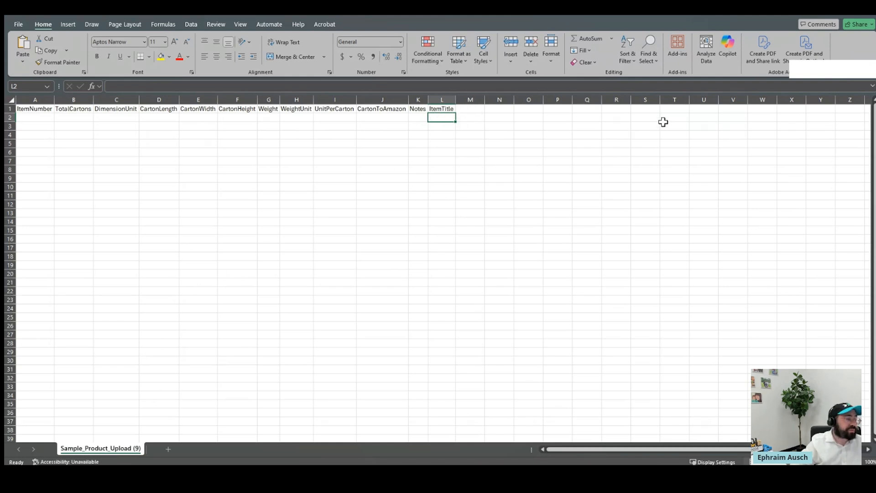
left_click(827, 8)
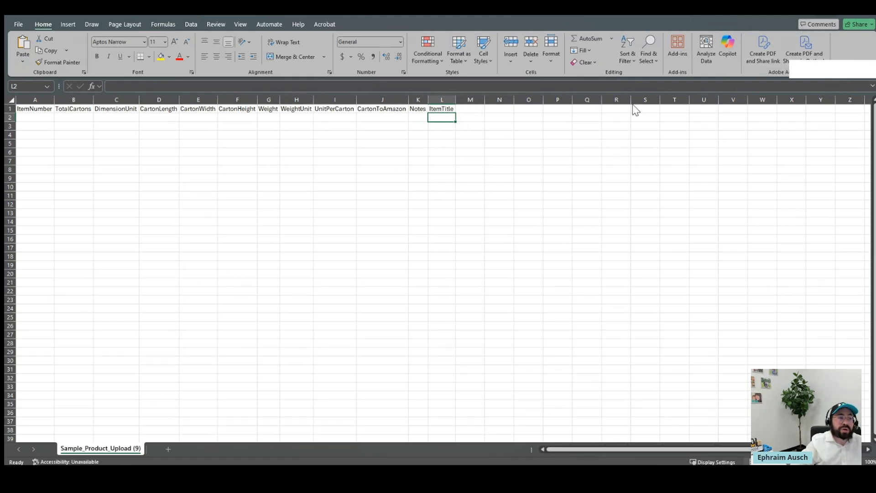
left_click(828, 7)
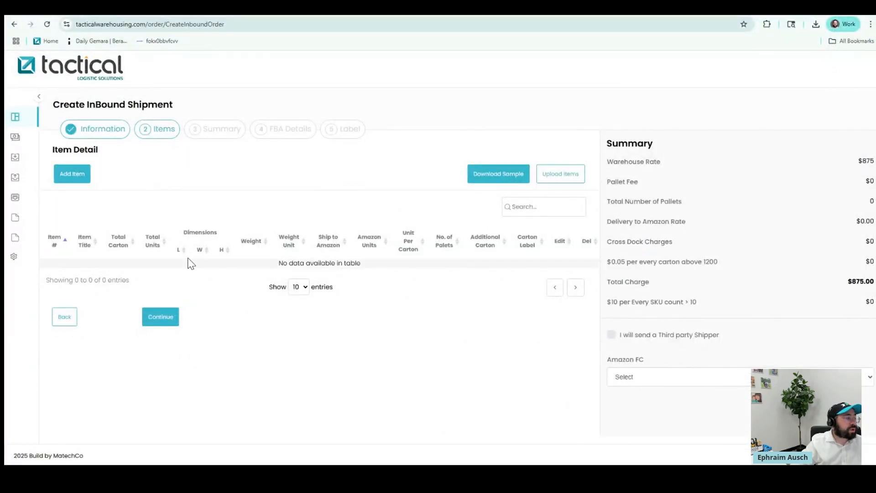
Add an item with number WT1, title Water Bottle 1L and total 500
left_click(73, 179)
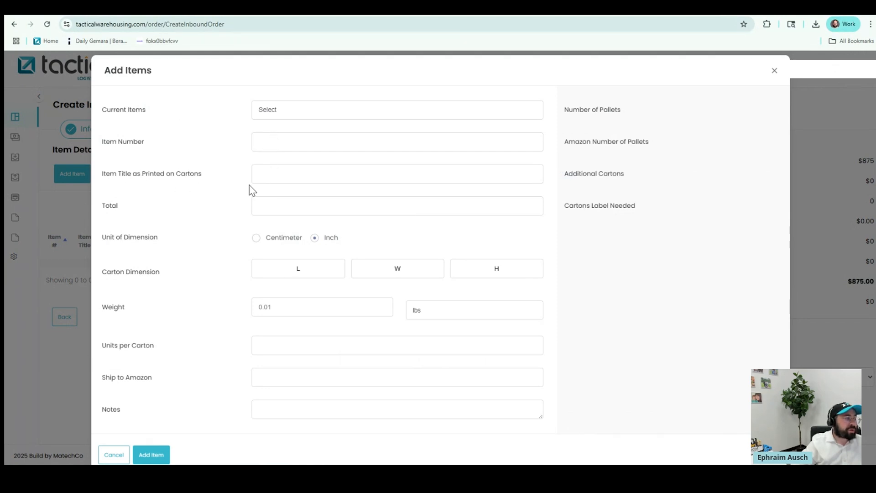
left_click(270, 174)
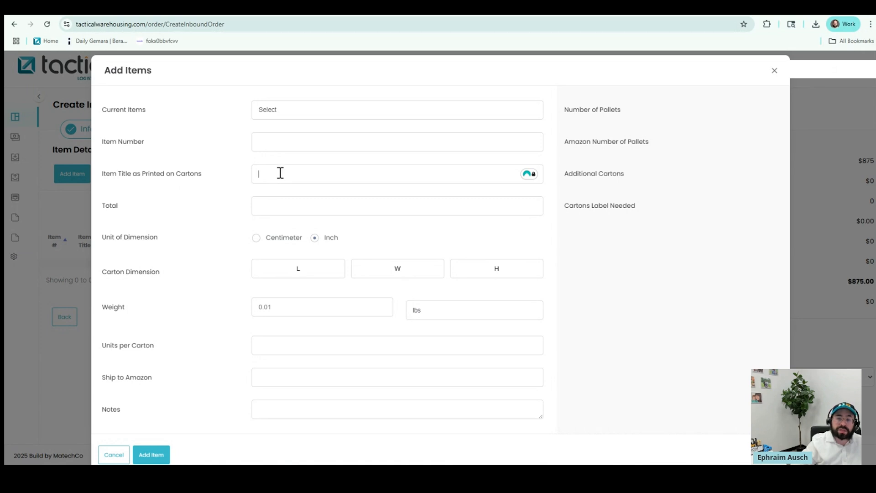
left_click(261, 205)
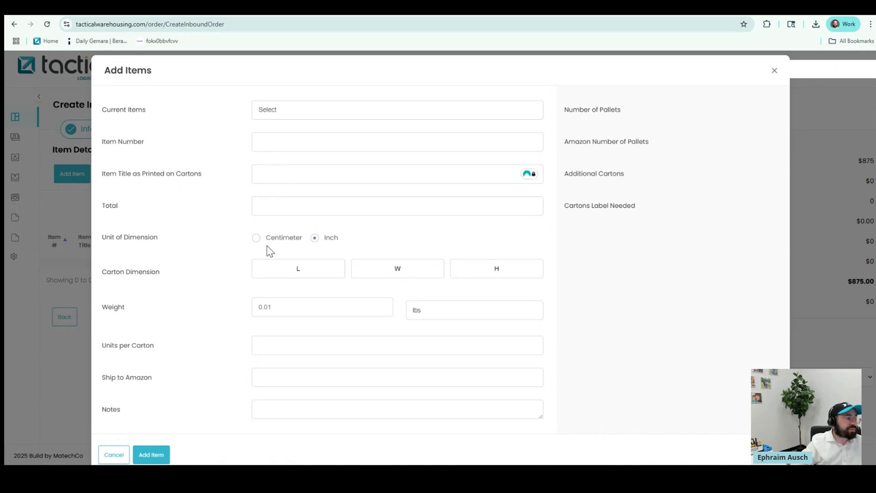
left_click(283, 145)
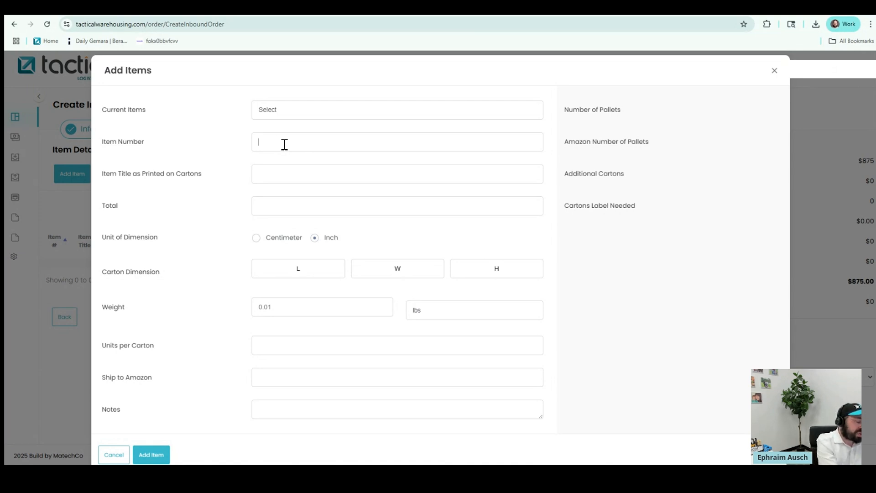
type("WT1")
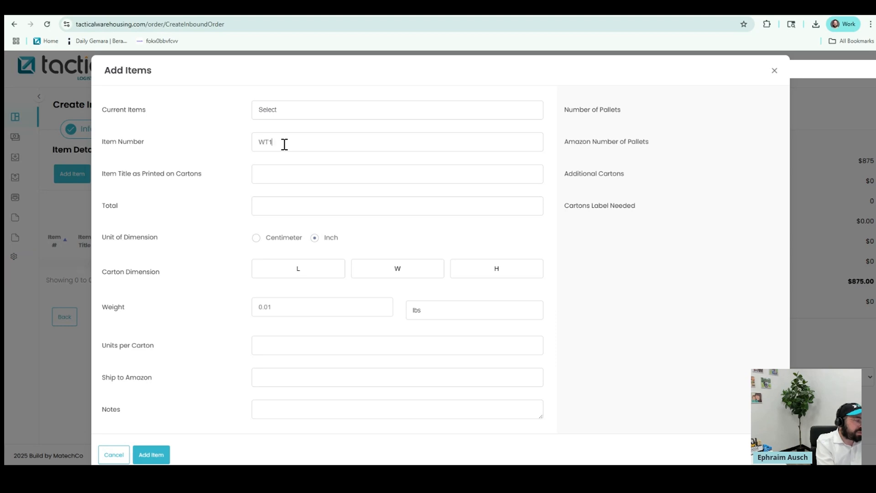
left_click(277, 180)
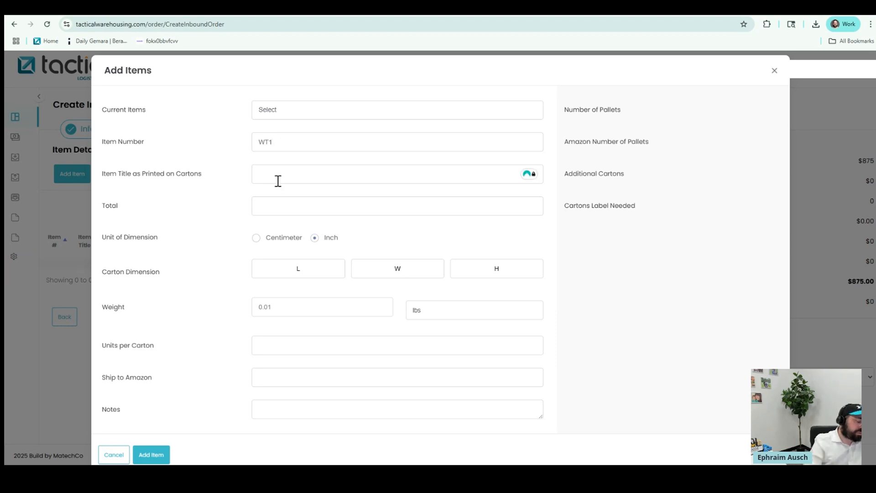
type("Water Bottle 1L")
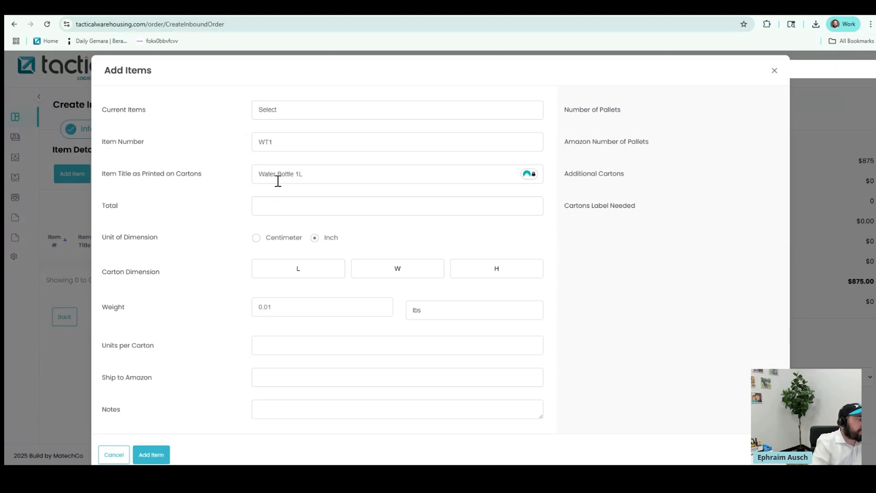
left_click(281, 204)
type("500")
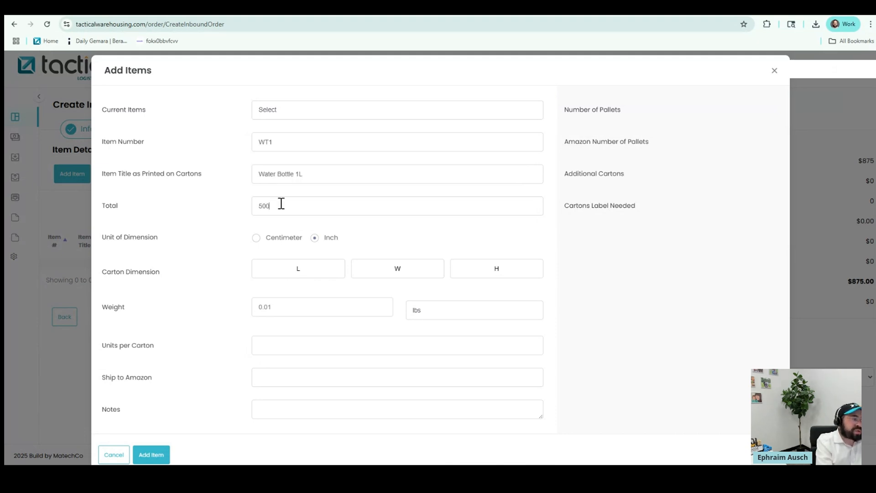
Enter cartons 10×20×20, weight 50 and 24 units per carton, then submit the item
left_click(295, 271)
type("10")
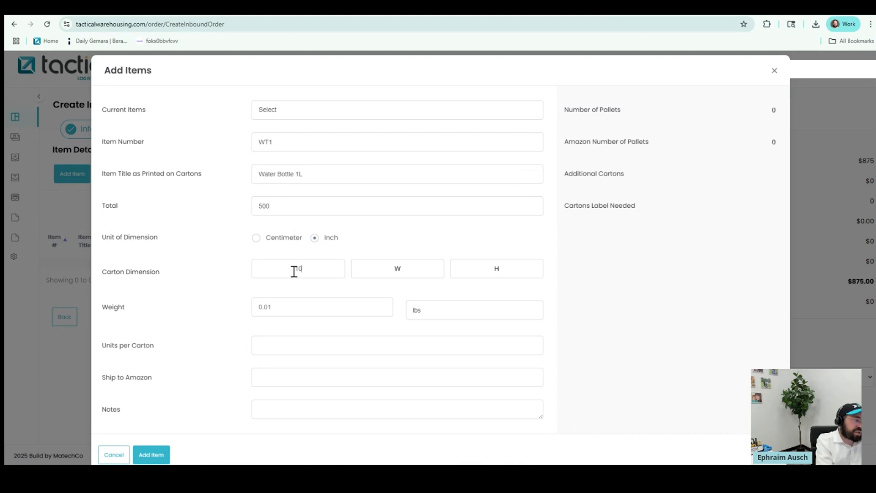
key("Tab")
type("20")
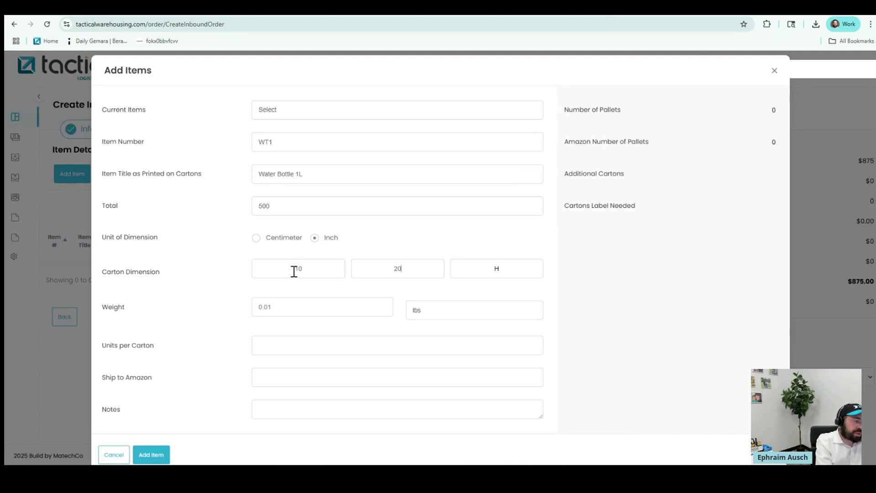
type("20")
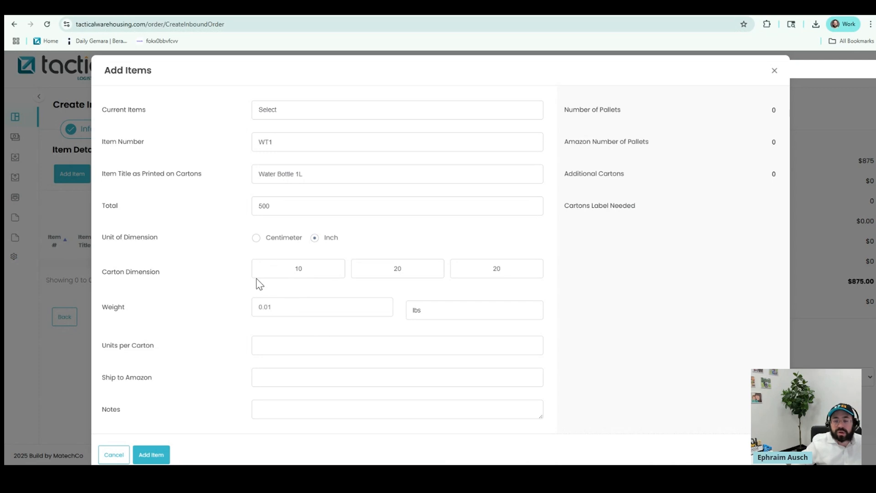
left_click(284, 305)
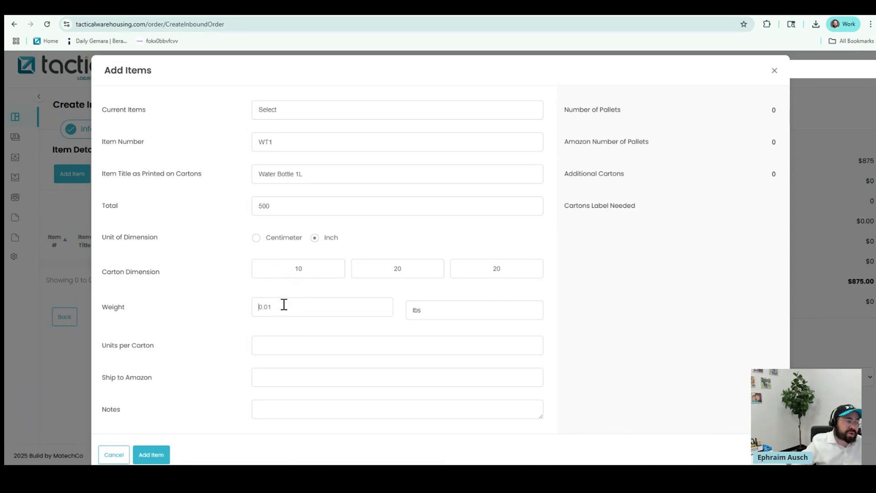
type("50")
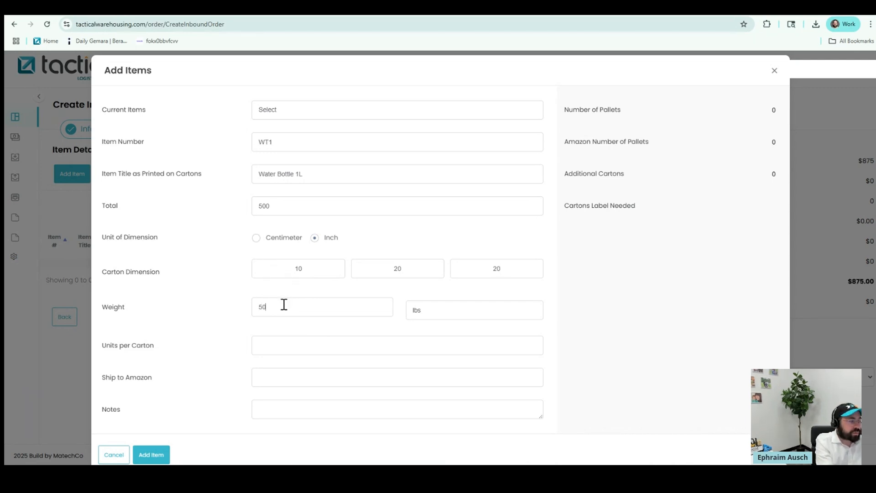
left_click(309, 346)
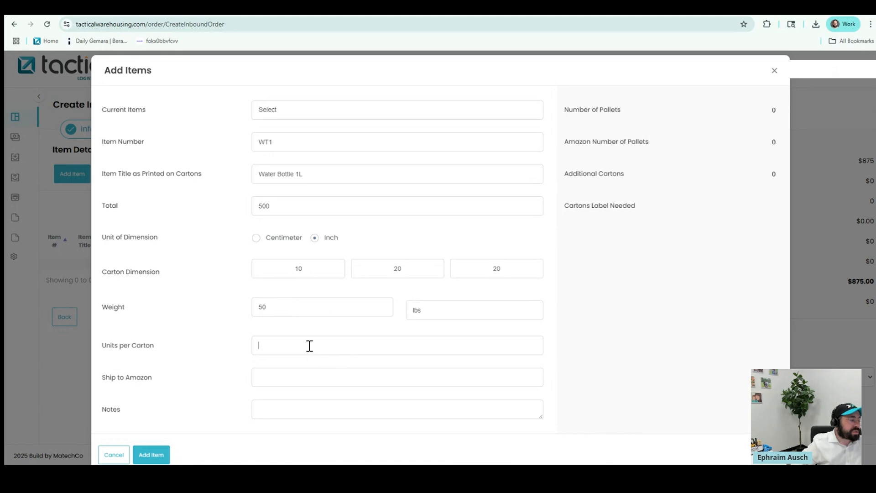
left_click(288, 372)
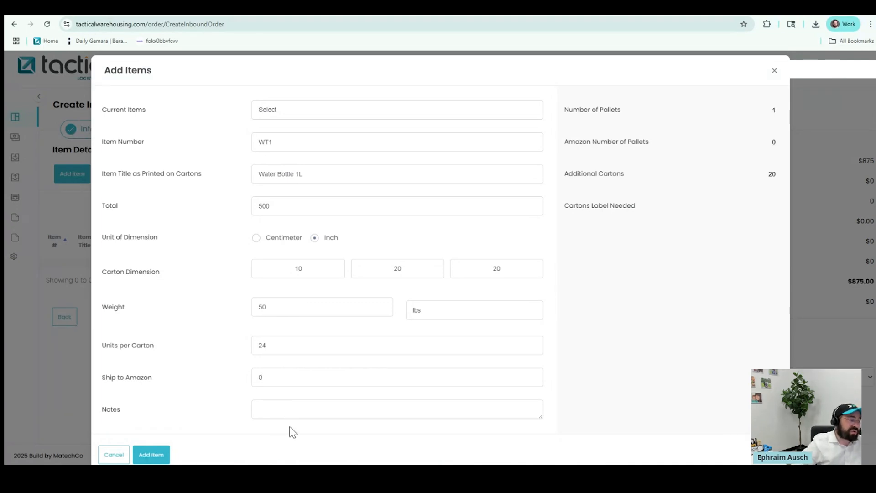
left_click(165, 455)
Save the WT1 item, giving 2 pallets and a $902.50 shipment total
left_click(149, 455)
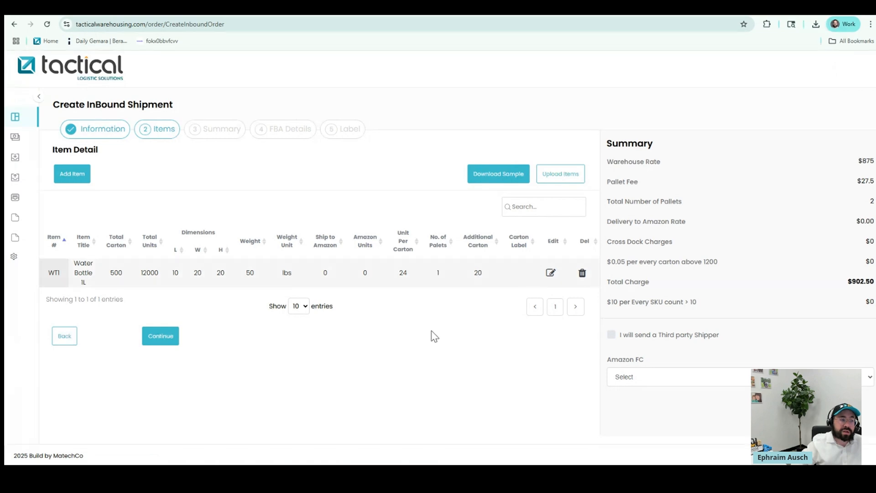
Pass Summary and FBA Details (Amazon Reference Id, FBA Id) to reach the Upload Label step
left_click(169, 341)
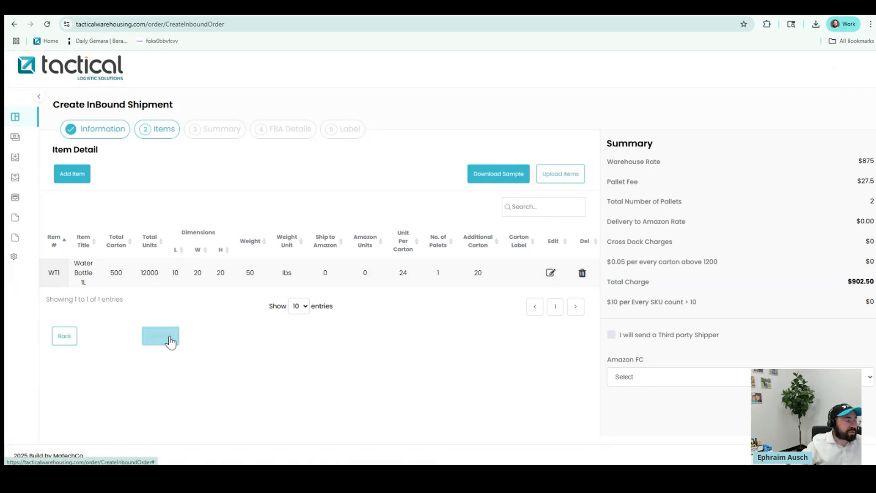
left_click(273, 191)
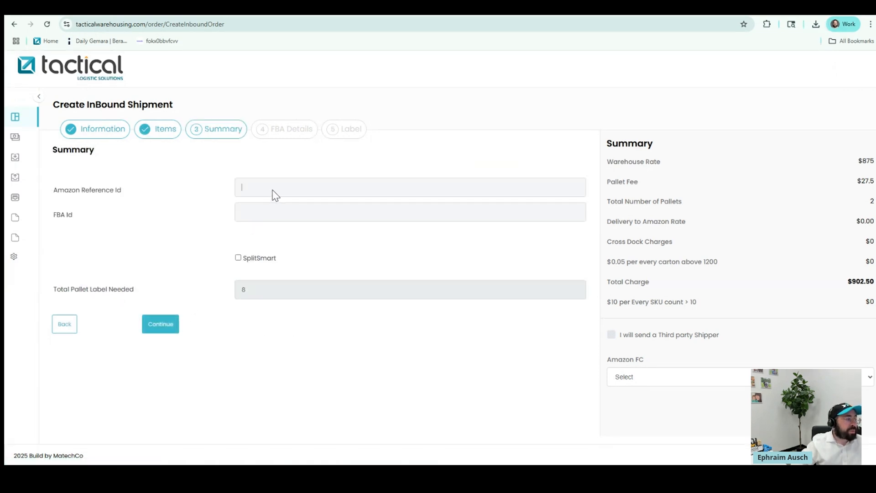
left_click(274, 215)
left_click(269, 189)
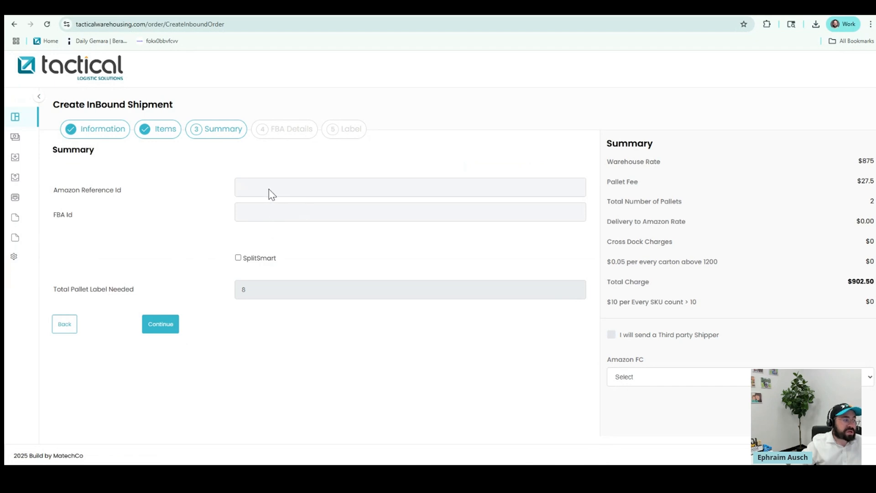
left_click(267, 213)
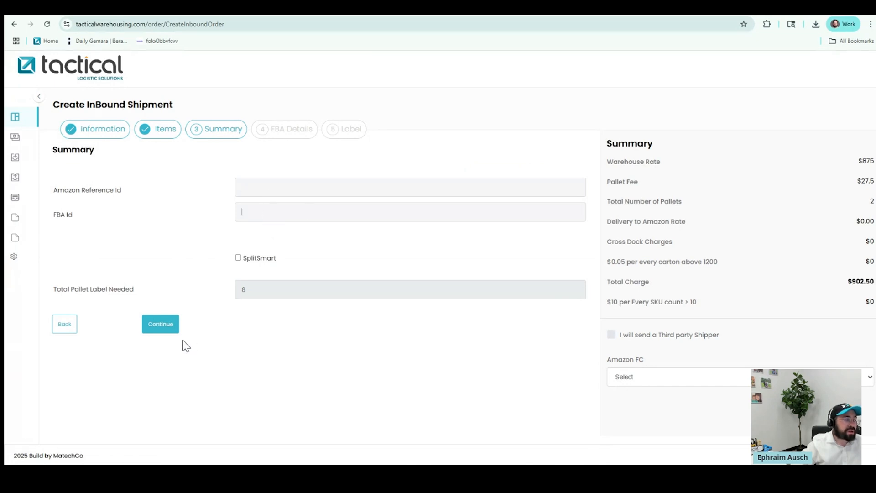
left_click(161, 325)
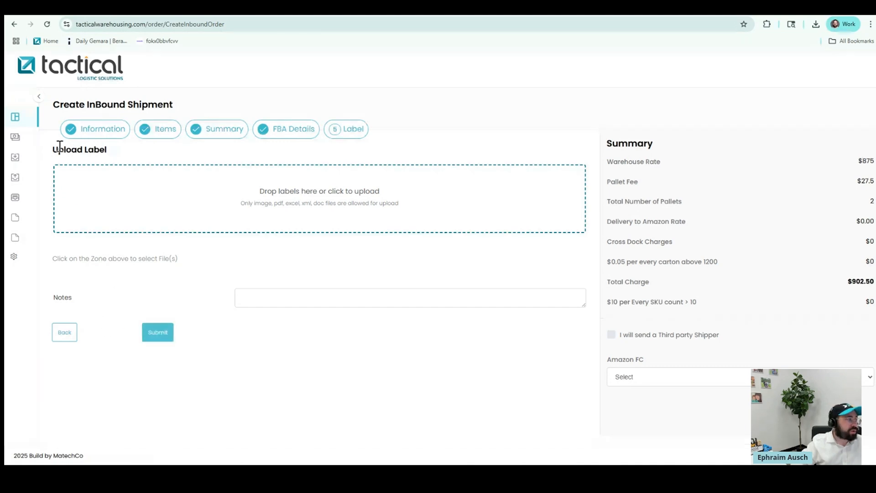
left_click(38, 97)
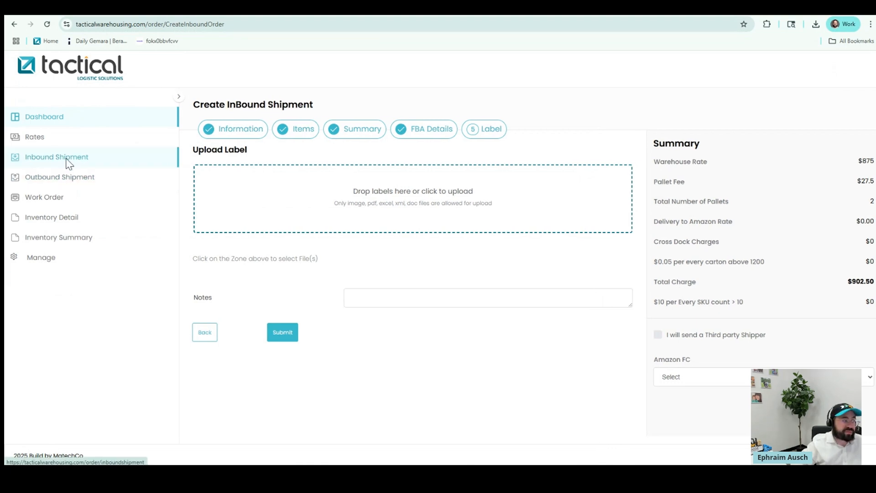
Abandon the unfinished shipment and start container ABCDT234578, ETA 07/29/2025, cartons labeled
left_click(66, 161)
key("Return")
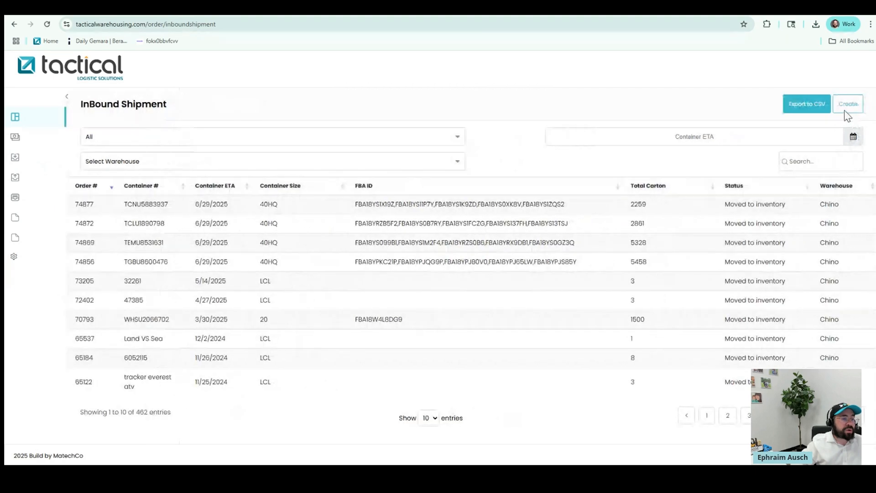
left_click(844, 106)
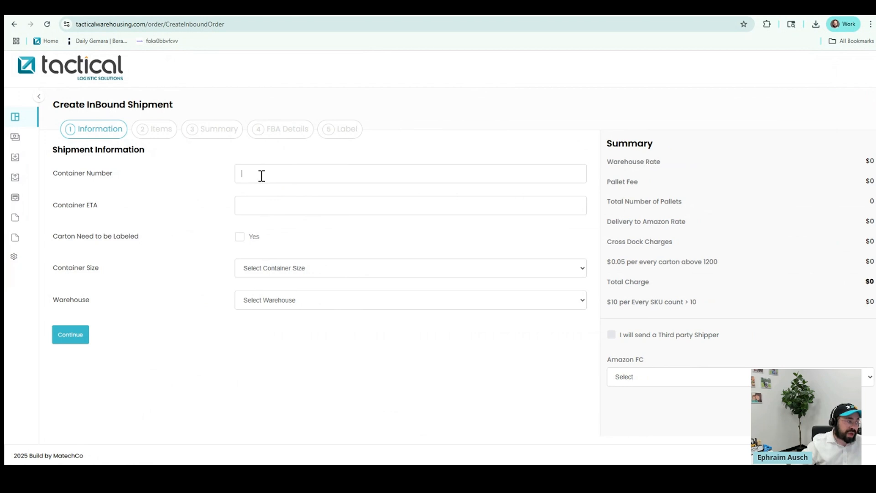
type("CD")
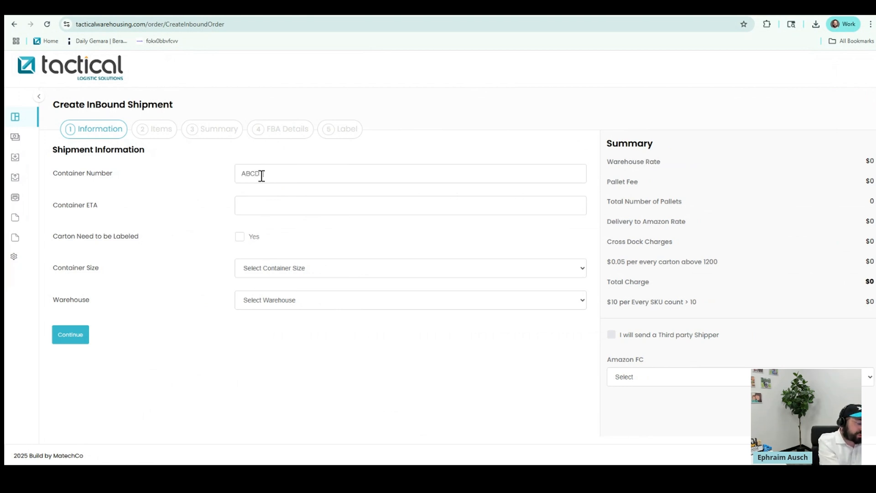
type("1234578")
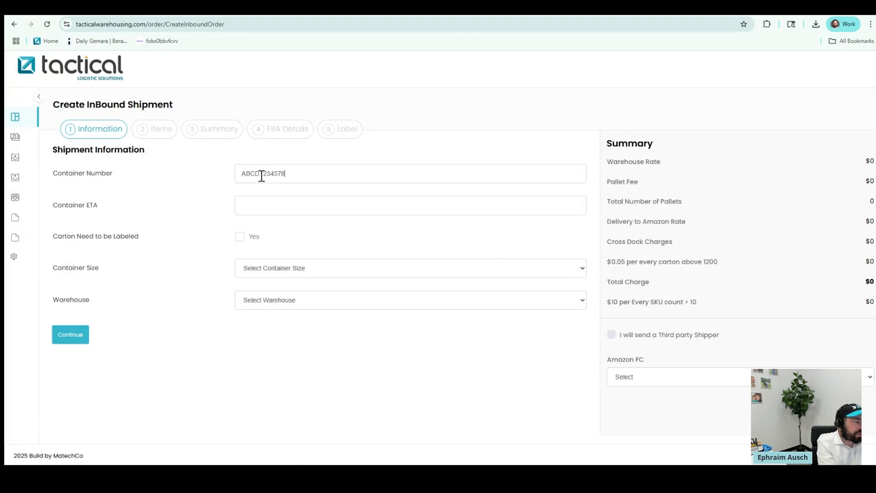
left_click(257, 207)
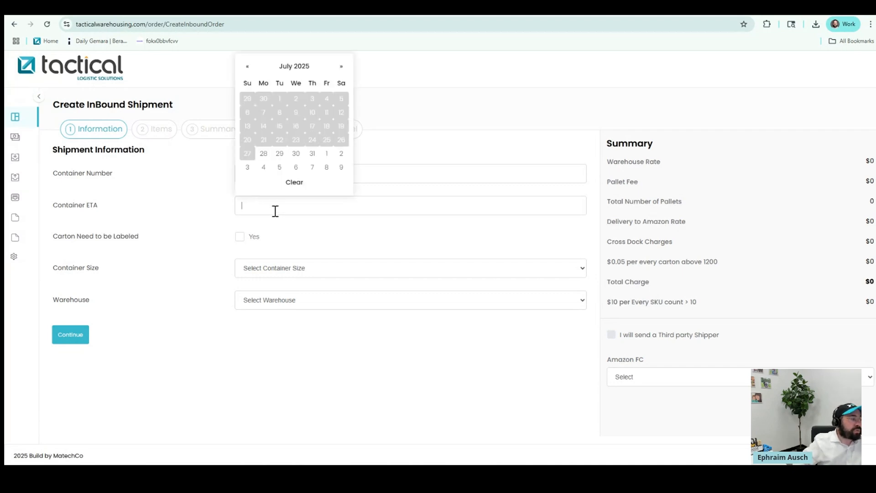
left_click(280, 154)
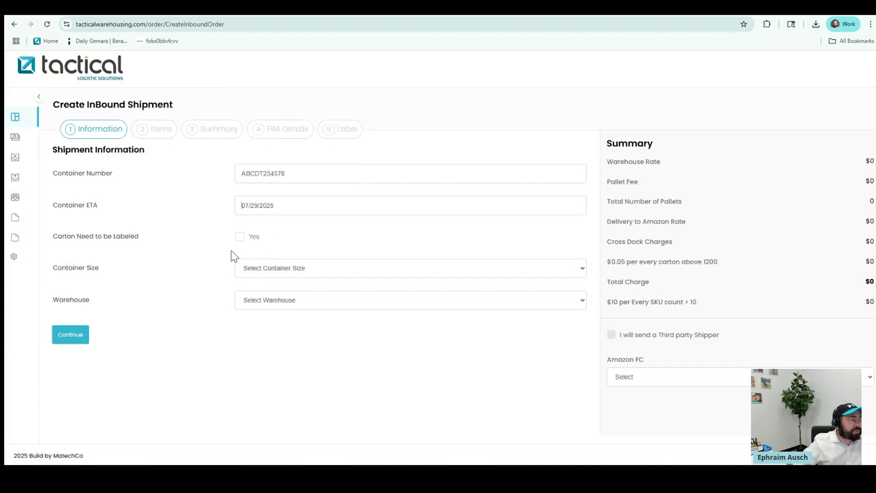
left_click(240, 237)
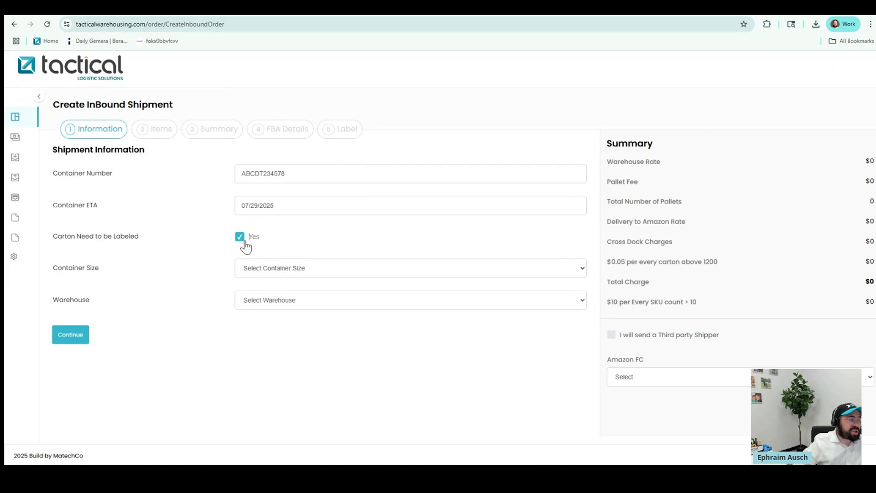
Choose 40HQ container size and Chino warehouse, then continue to the Items step
left_click(262, 273)
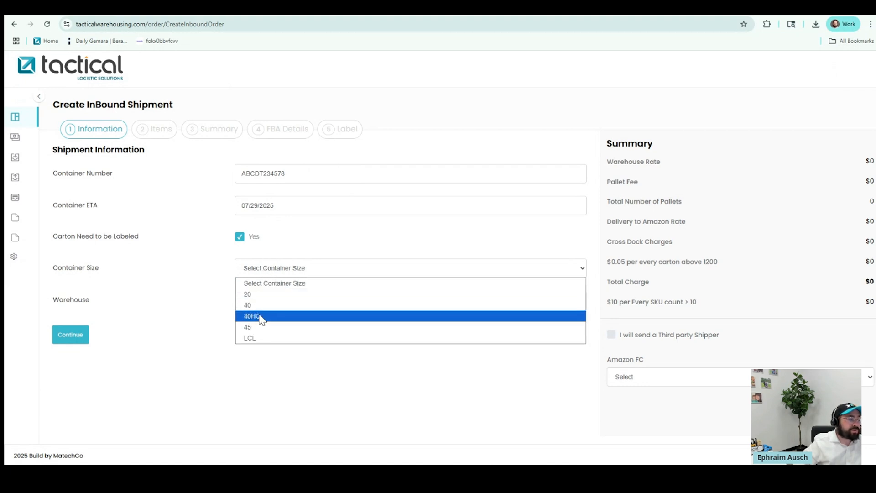
left_click(267, 315)
left_click(269, 305)
left_click(269, 327)
left_click(76, 336)
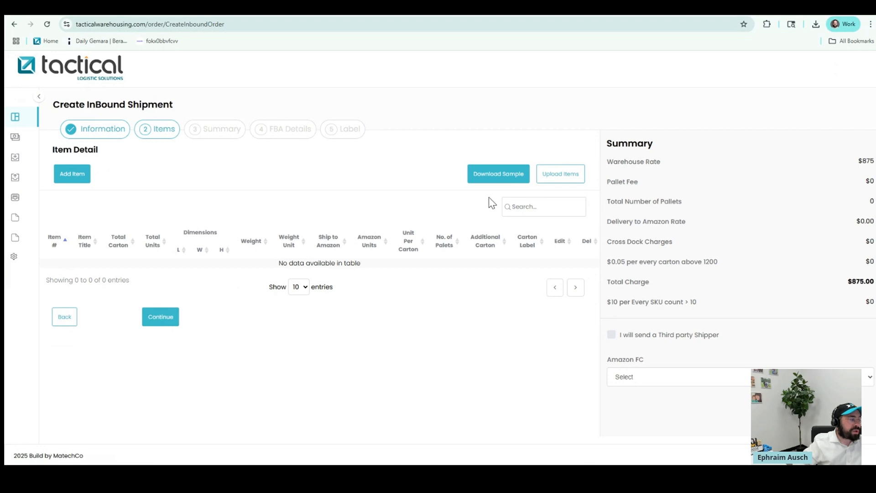
Start a new item with number WT1, title 'Water Bottle 1L' and 500 total cartons
left_click(80, 179)
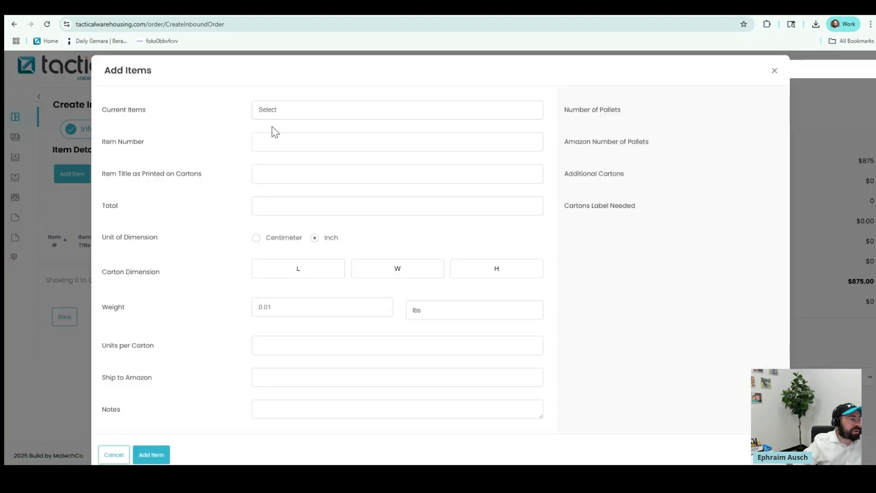
type("WT")
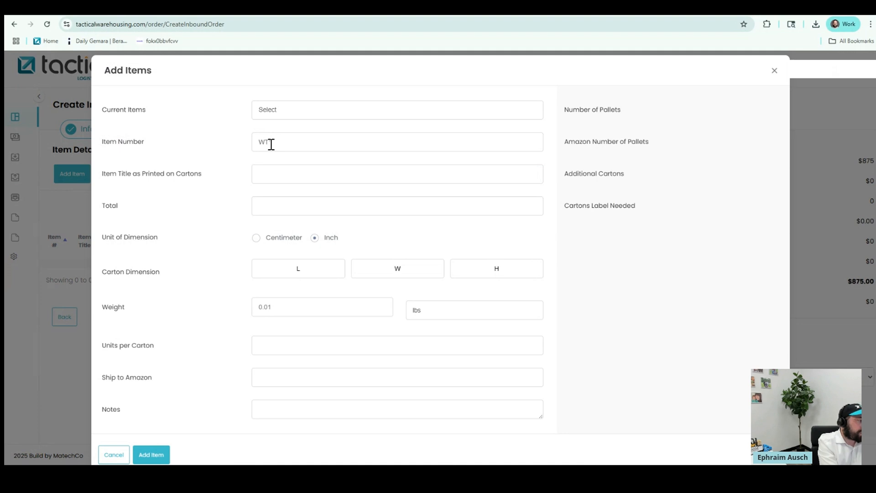
type("Wate")
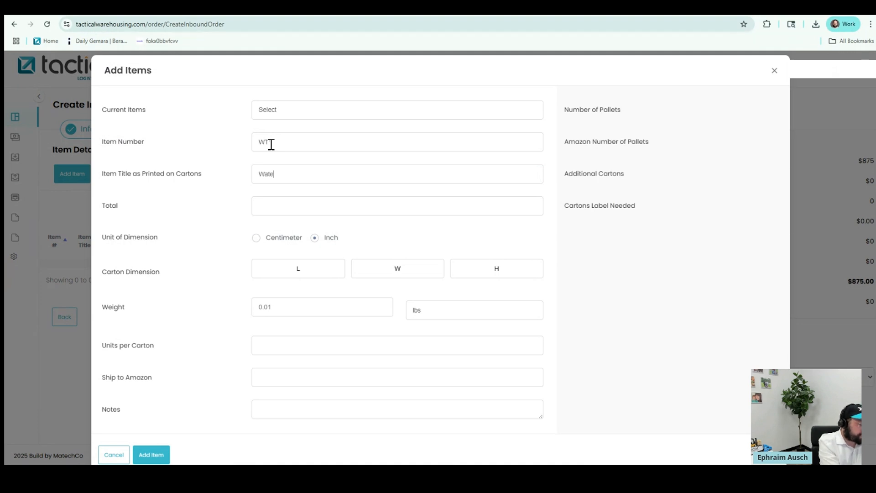
type("r Bottle 1L")
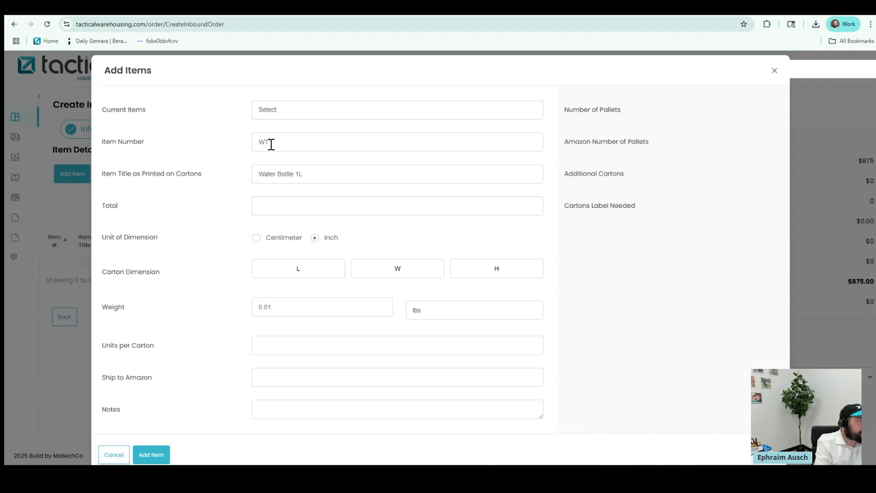
left_click(268, 144)
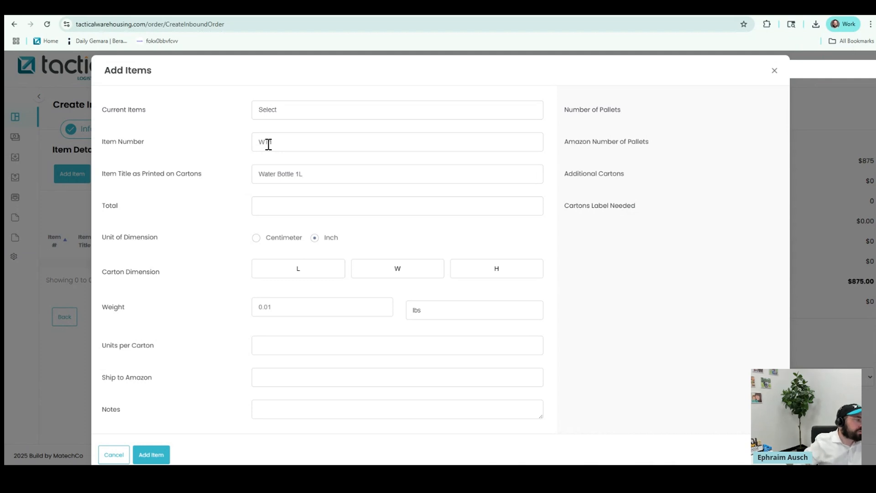
left_click(266, 206)
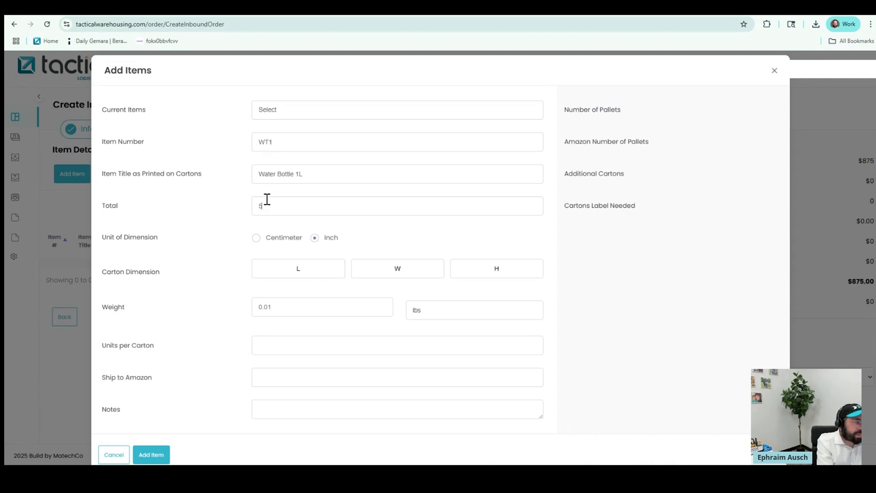
Enter 10×20×20 in cartons, 50 lbs, 24 units each, 250 to Amazon, and save WT1
left_click(284, 267)
type("10")
key("Tab")
type("20")
key("Tab")
type("20")
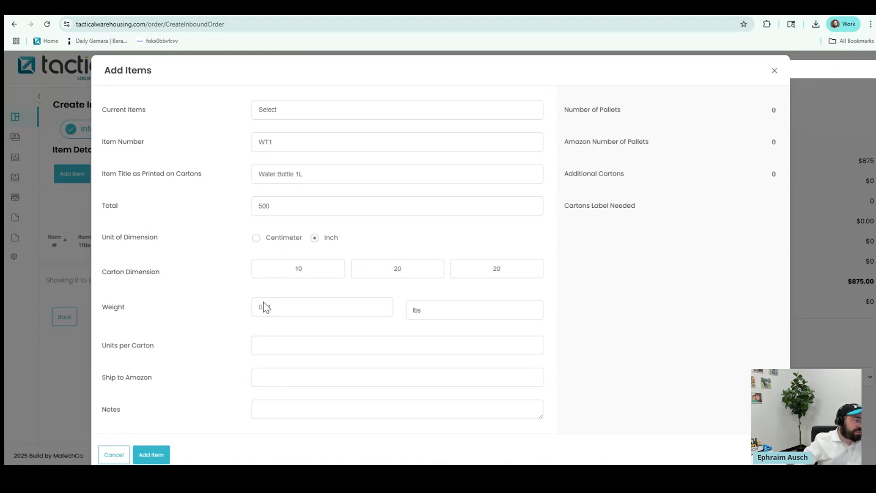
left_click(264, 306)
type("5")
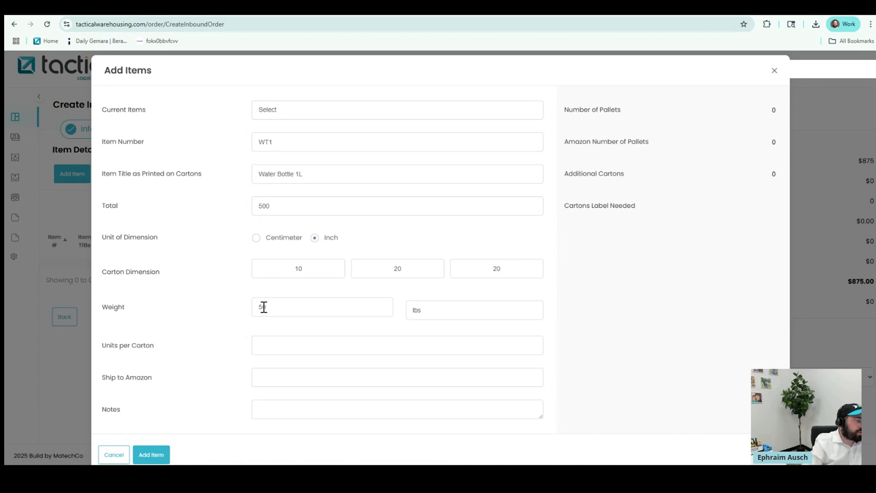
left_click(266, 345)
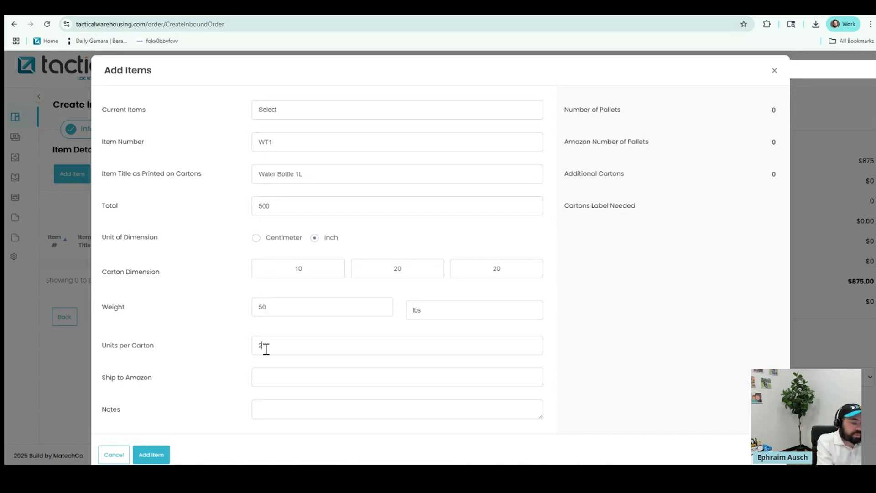
key("Tab")
type("250")
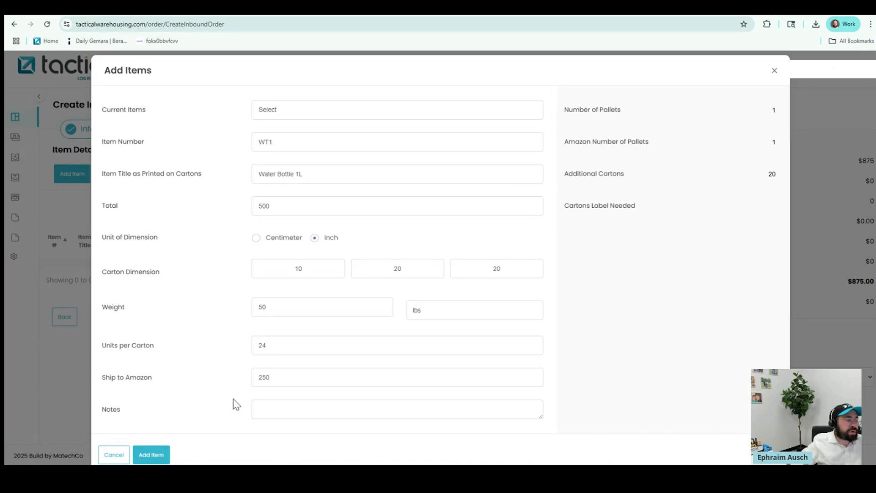
left_click(152, 454)
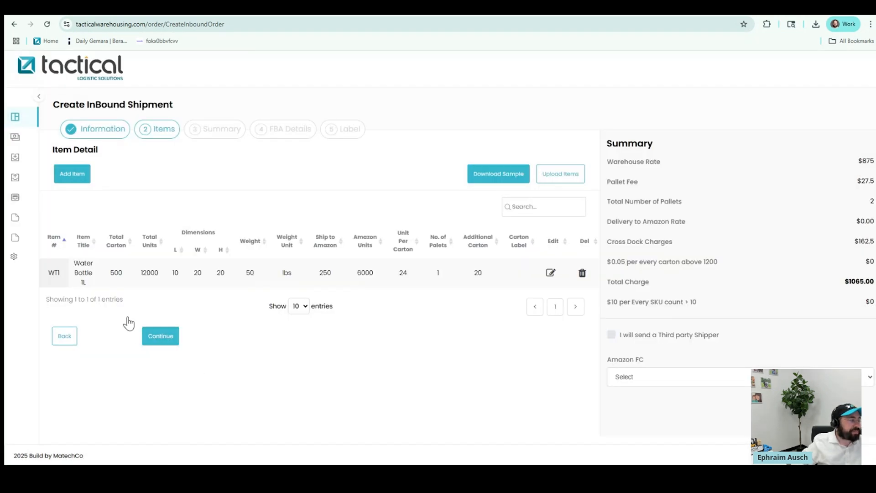
Add WT2 'Water Bottle 2L' with 10×20×20 in cartons, 50 lbs and 24 units per carton
left_click(83, 177)
left_click(262, 142)
type("WT2")
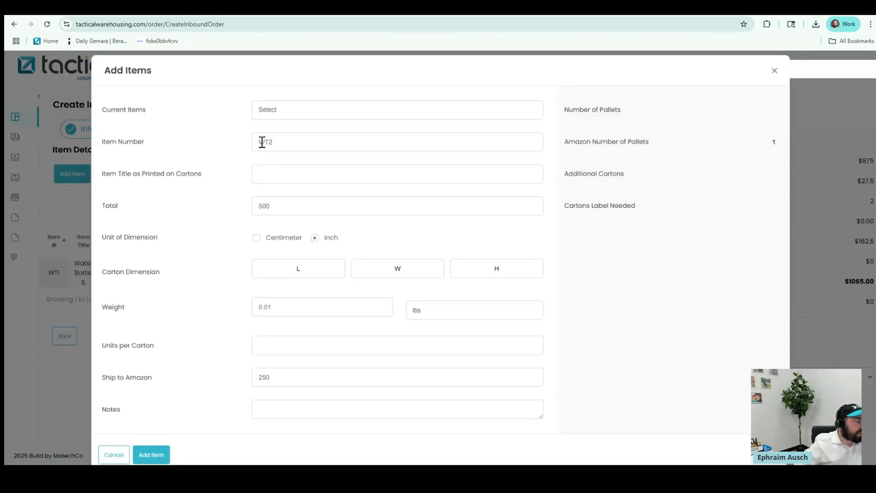
type("Water Bottle 2L")
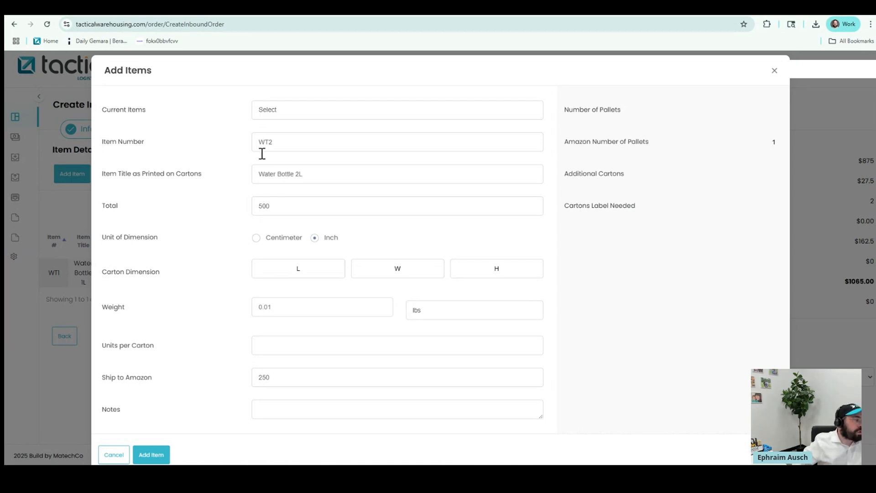
left_click(317, 273)
type("10")
key("Tab")
type("2020")
left_click(312, 304)
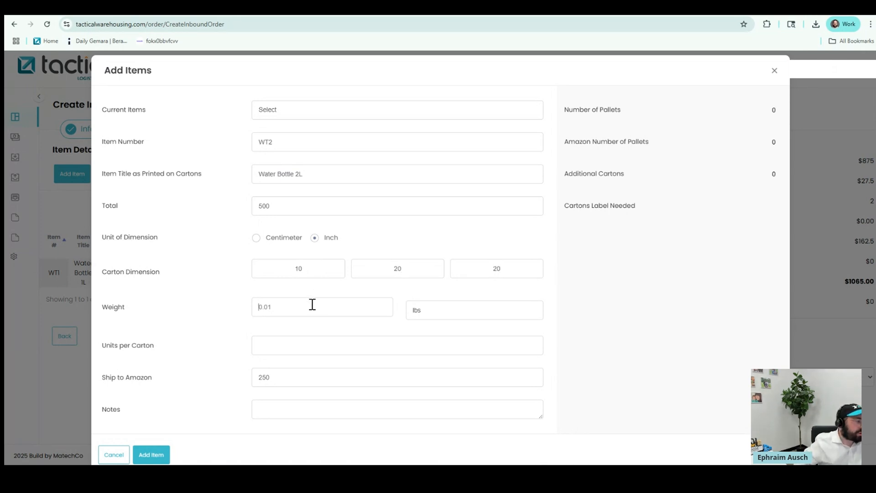
type("50")
left_click(304, 344)
type("24")
left_click(155, 455)
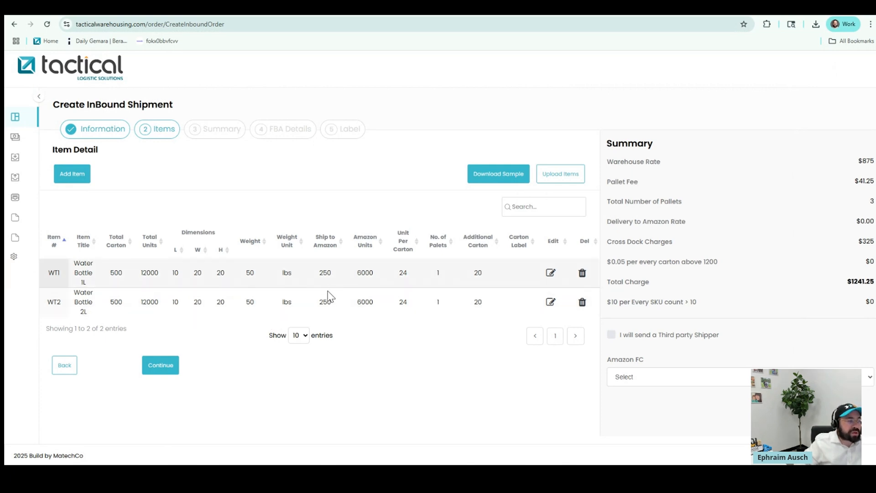
Move to the Summary step and enter Amazon Reference Id DFGHJKL
left_click(169, 368)
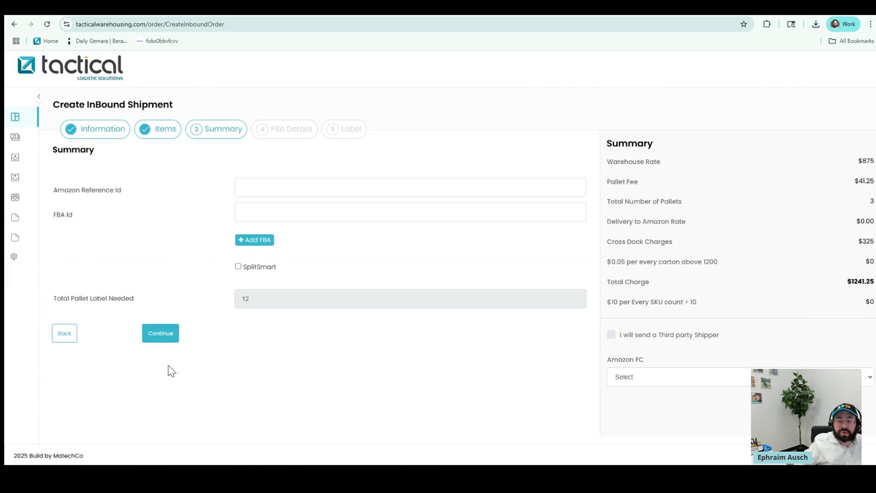
left_click(248, 187)
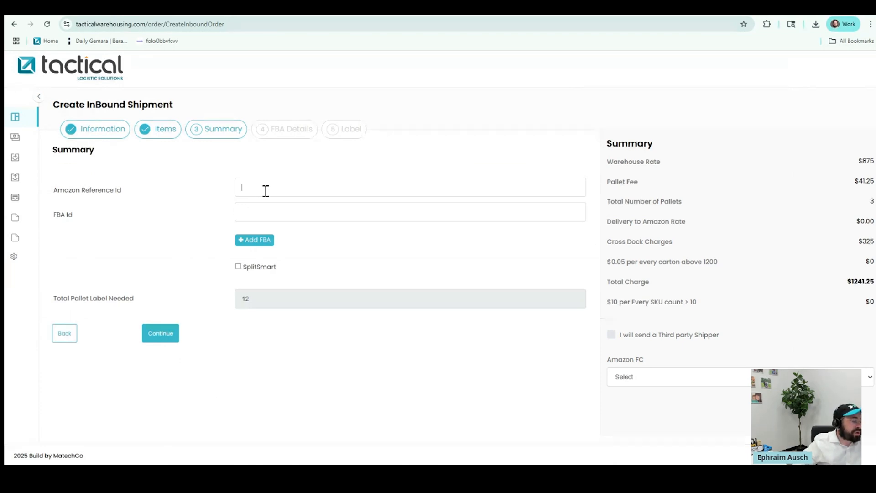
type("DFGHJKL<MN")
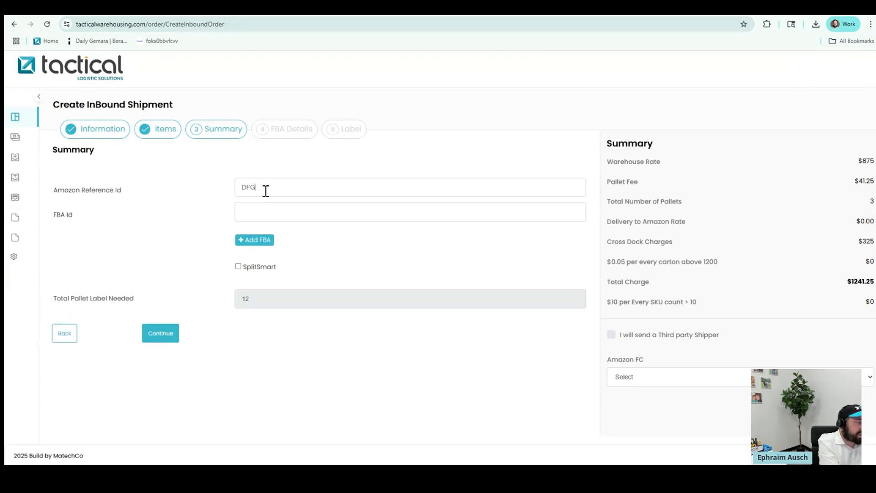
key("BackSpace")
key("BackSpace")
key("BackSpace")
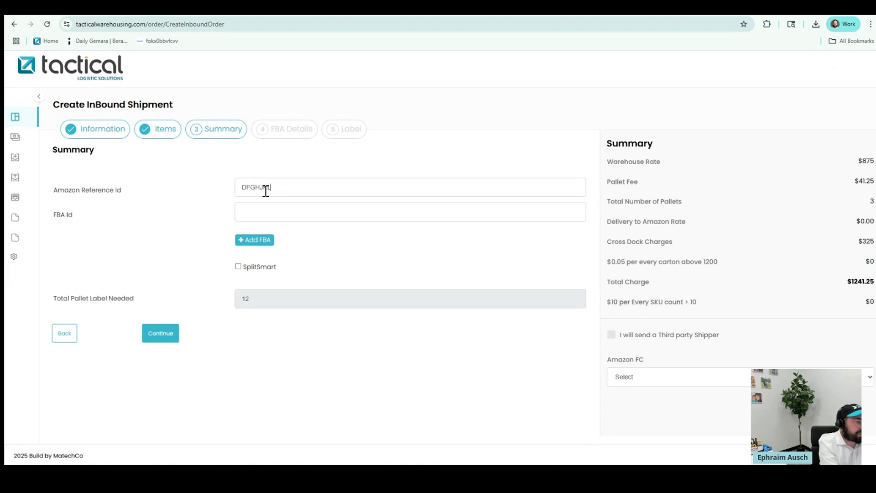
Add FBA Id fields until five are available
left_click(264, 218)
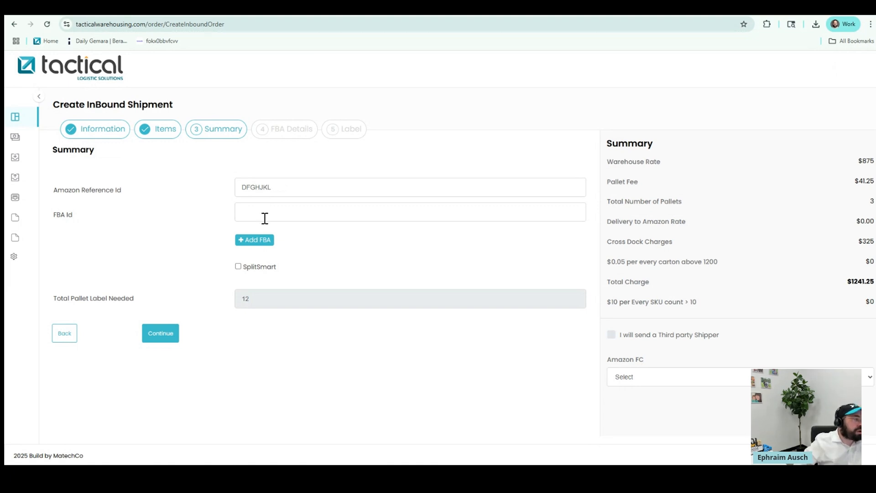
left_click(252, 246)
left_click(250, 282)
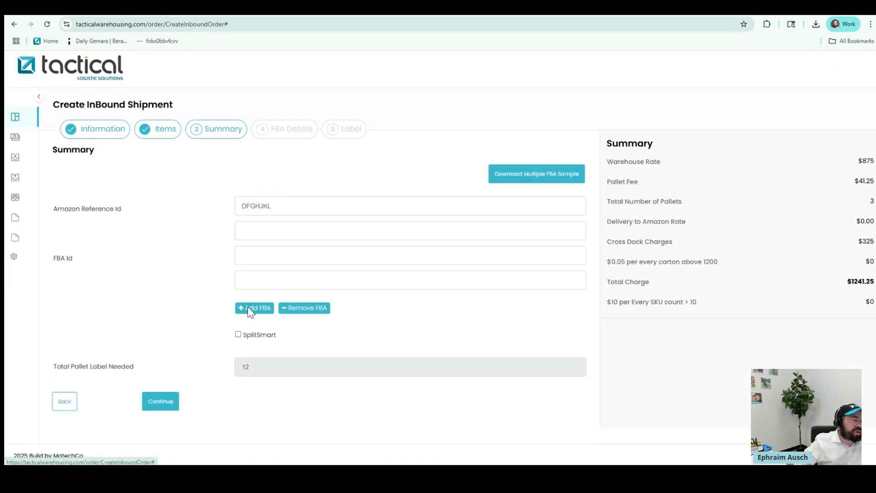
left_click(247, 314)
left_click(247, 339)
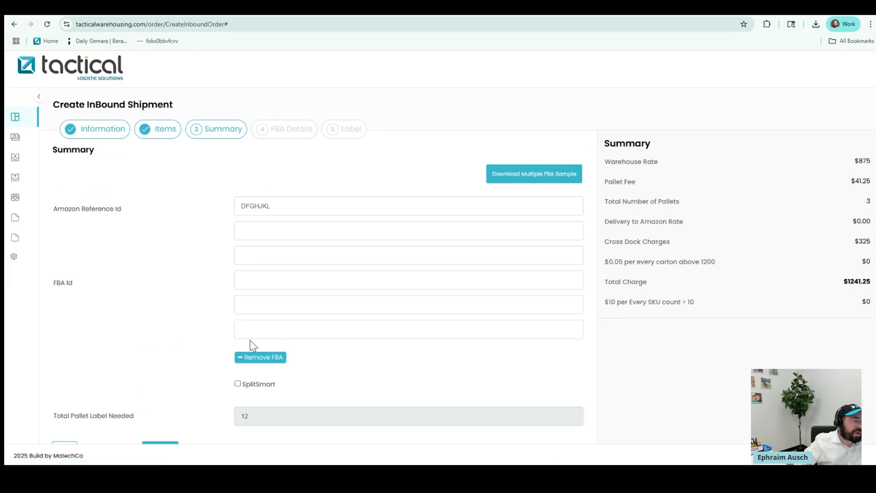
Fill the five FBA Id fields with FBA1, FBA2, FBA3, FBA4 and FBA5
left_click(254, 233)
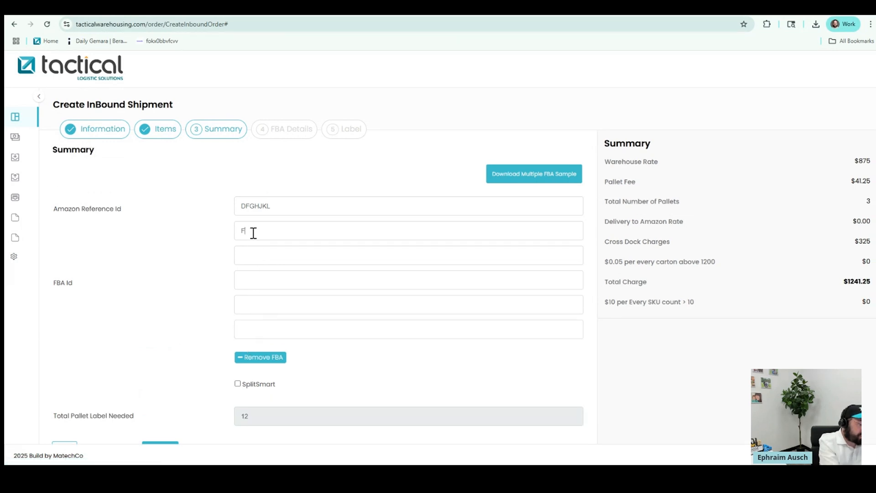
type("FBA1")
left_click(250, 255)
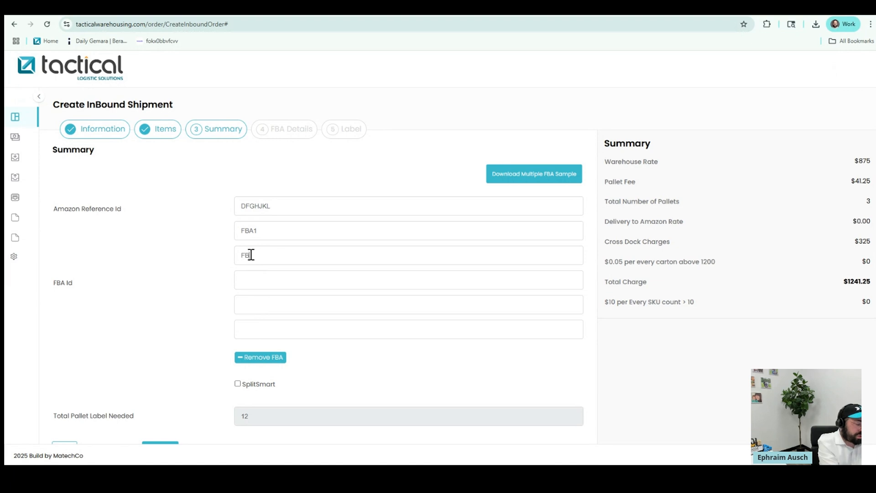
left_click(253, 283)
type("FBA3")
left_click(252, 306)
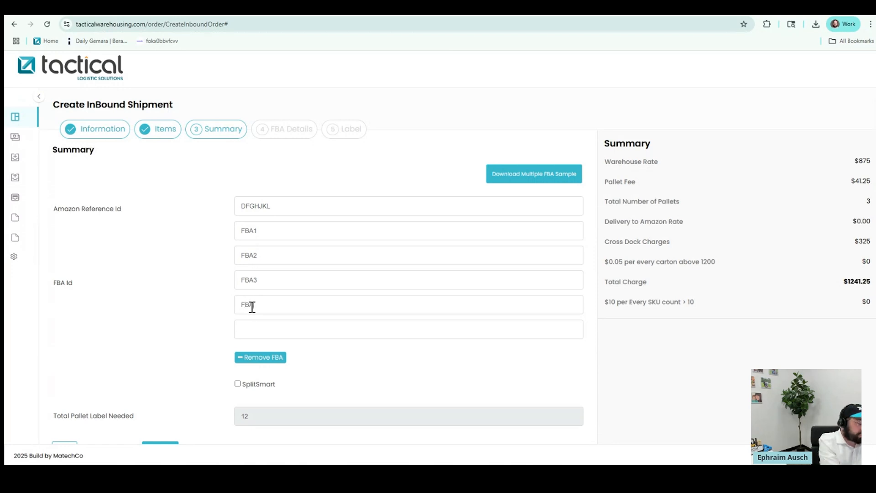
type("FBA4")
left_click(254, 331)
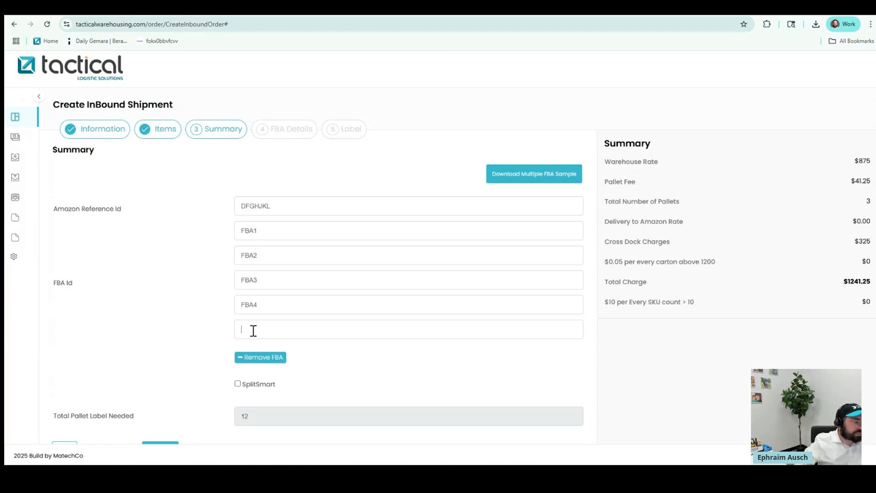
type("FBA5")
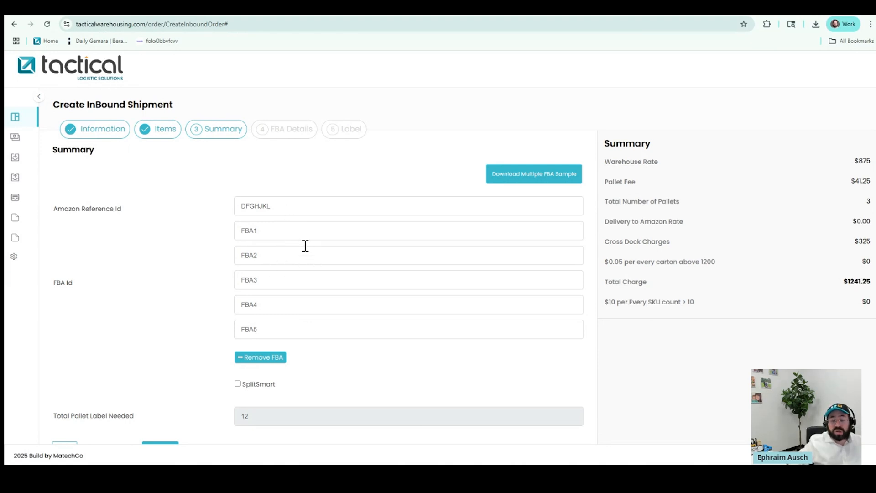
scroll(264, 325, "down", 1)
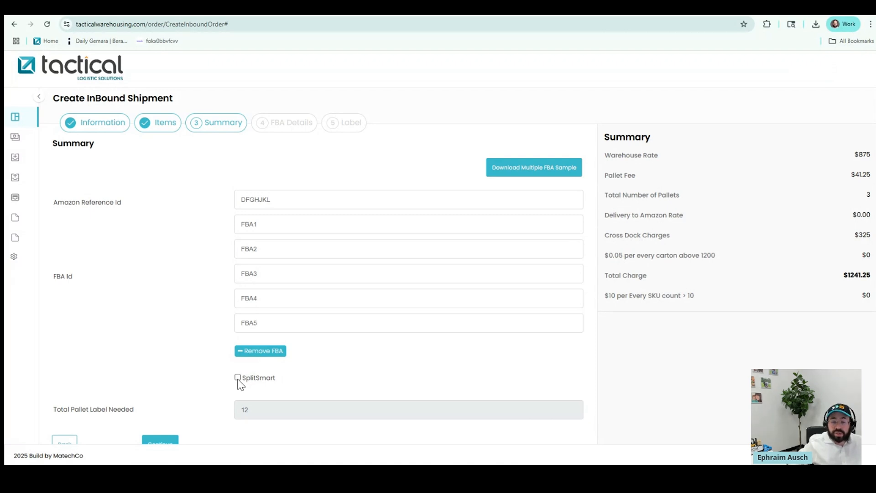
Continue to FBA Details and assign ALB1 Castleton to FBA1 and AGS2 Jefferson to FBA2
left_click(163, 442)
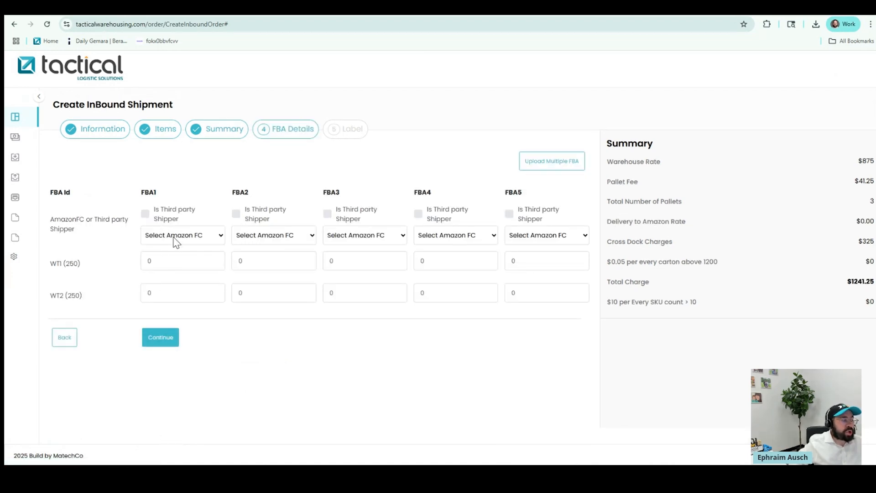
left_click(209, 236)
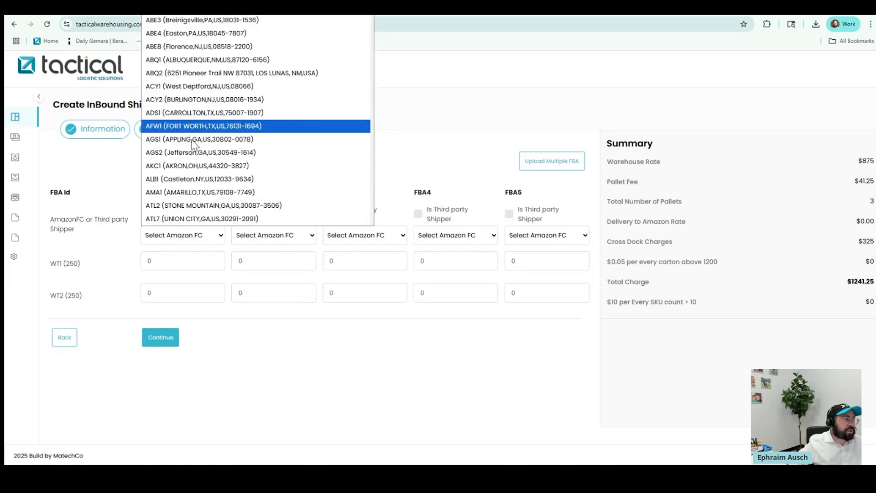
left_click(188, 179)
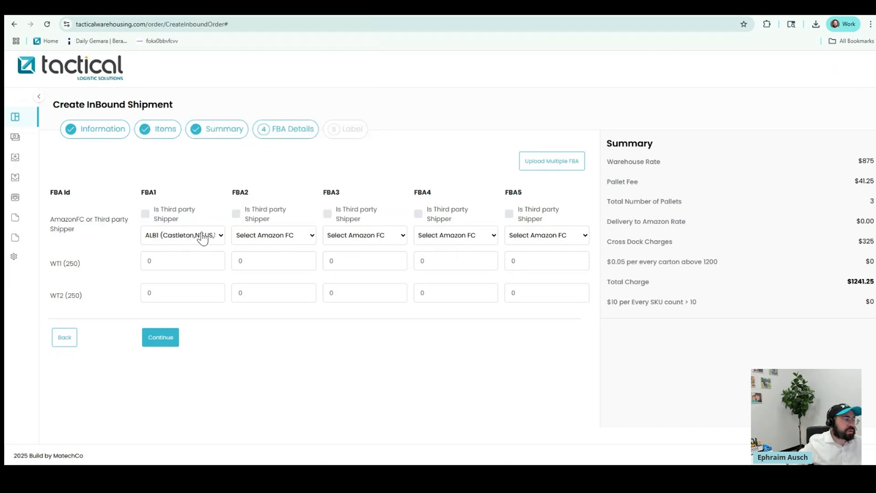
left_click(271, 245)
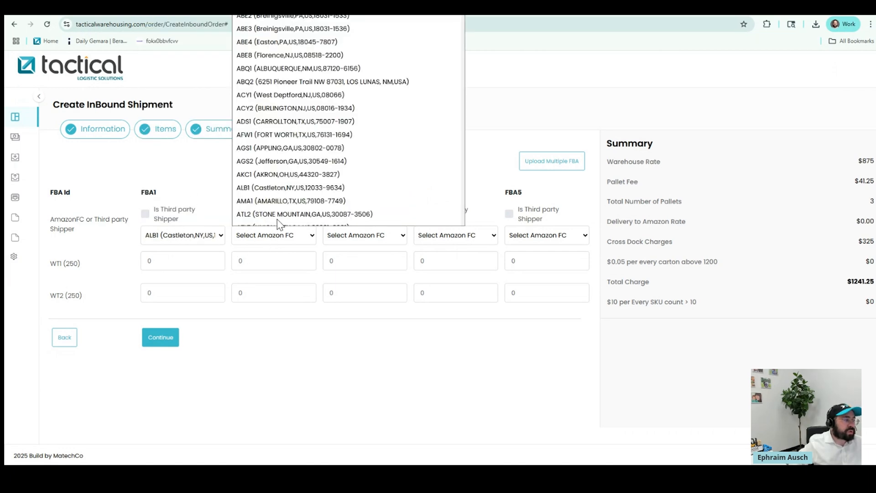
left_click(260, 167)
Assign IBF3 Seattle to FBA3, FTW1 Dallas to FBA4 and LGB8 Rialto to FBA5
left_click(364, 238)
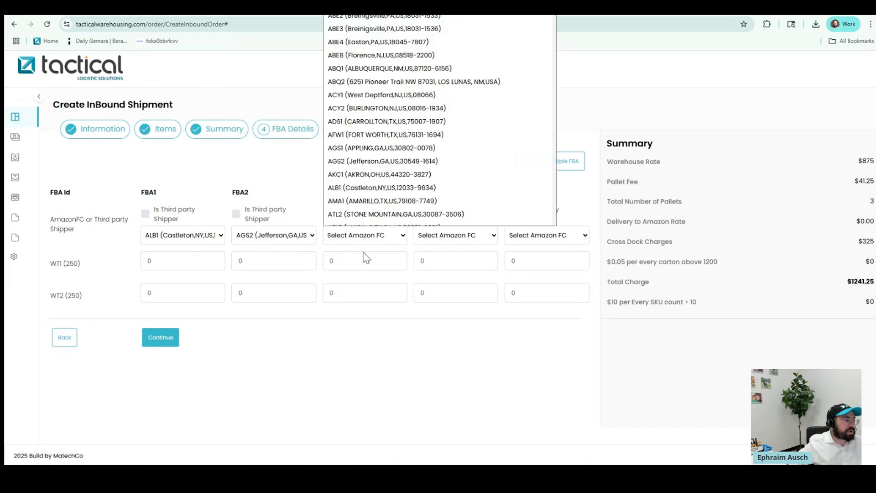
scroll(379, 191, "down", 20)
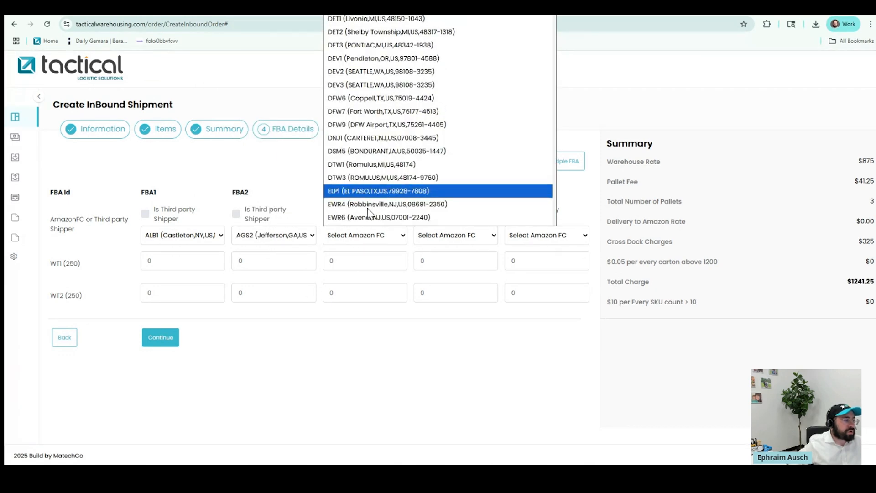
scroll(367, 213, "down", 8)
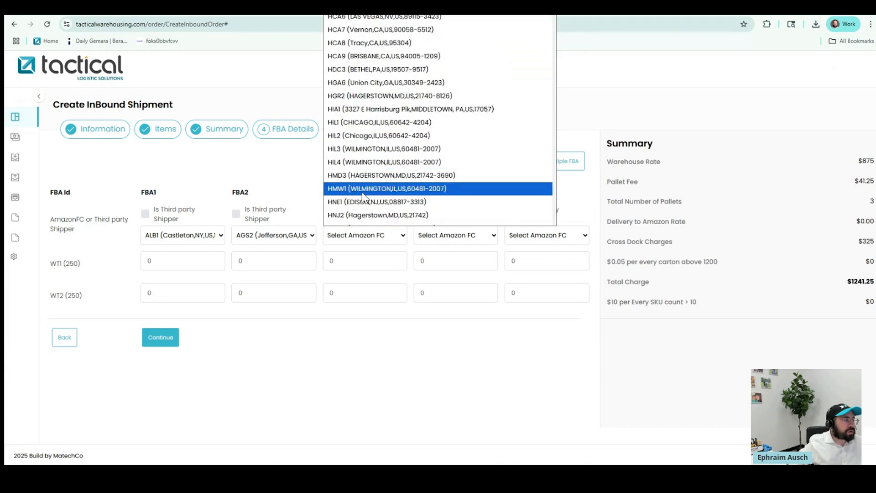
scroll(363, 192, "down", 3)
scroll(362, 208, "down", 7)
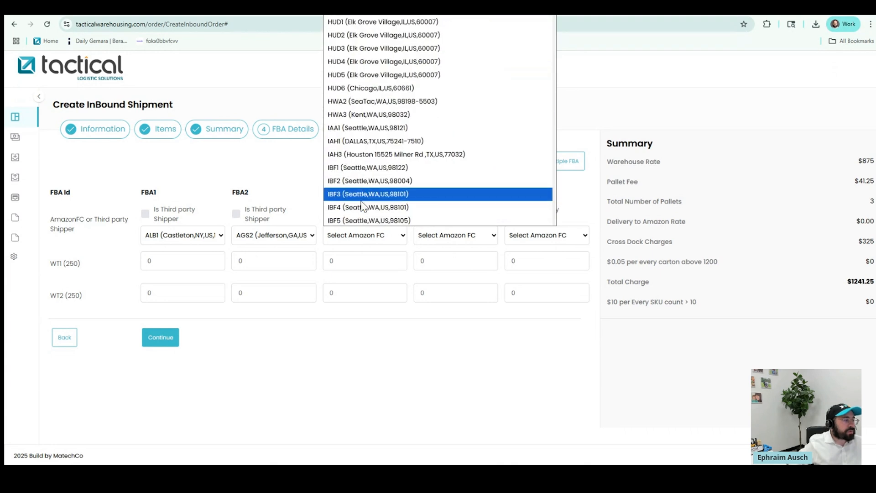
left_click(360, 198)
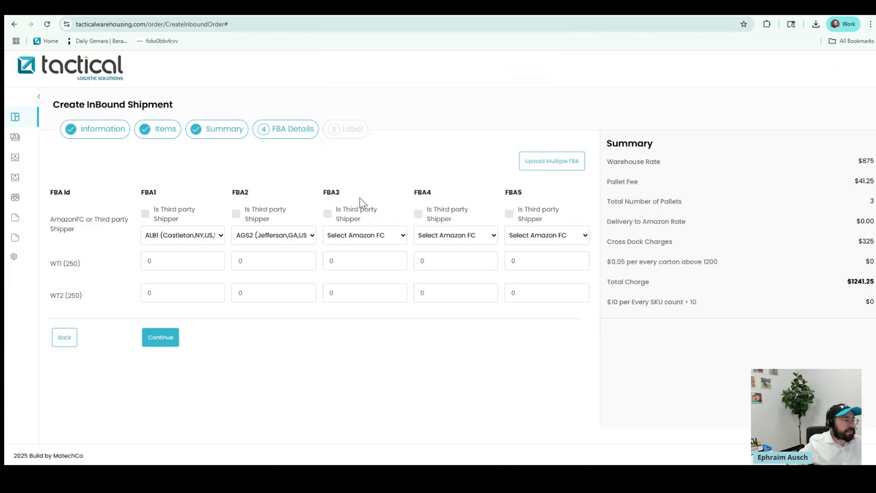
left_click(448, 240)
scroll(461, 197, "down", 20)
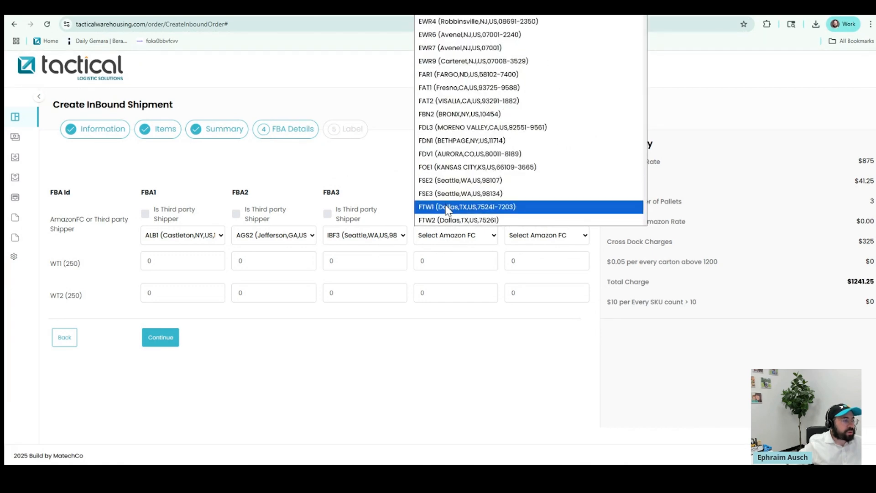
left_click(456, 211)
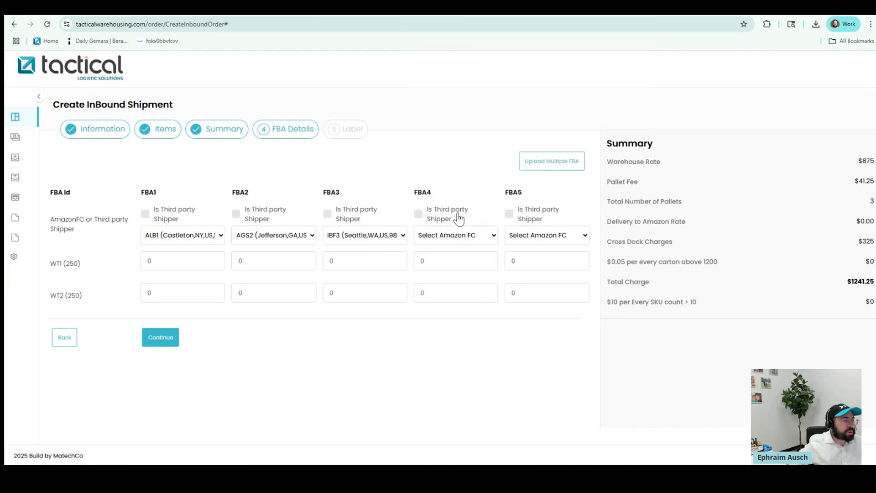
left_click(524, 235)
scroll(537, 149, "down", 20)
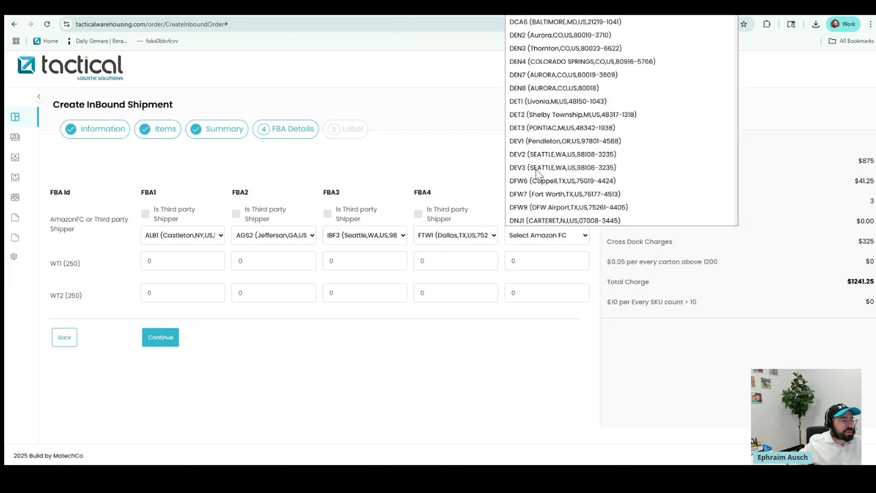
scroll(531, 192, "down", 10)
scroll(528, 196, "down", 20)
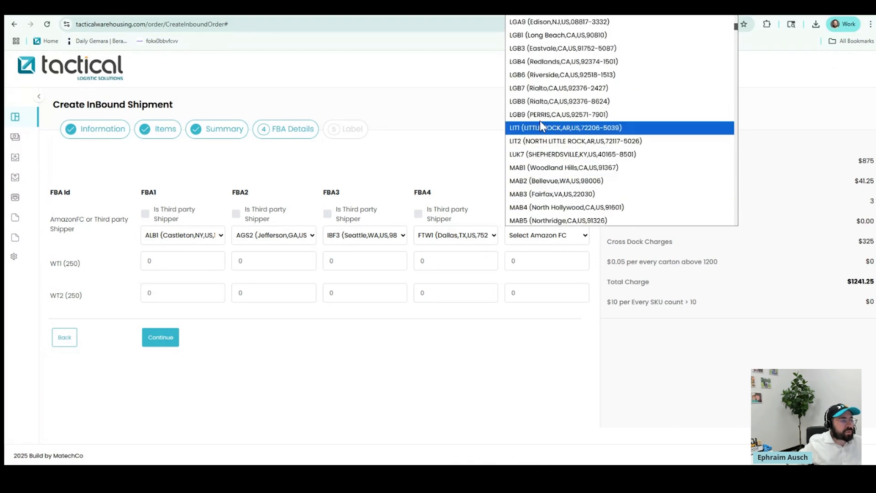
left_click(541, 104)
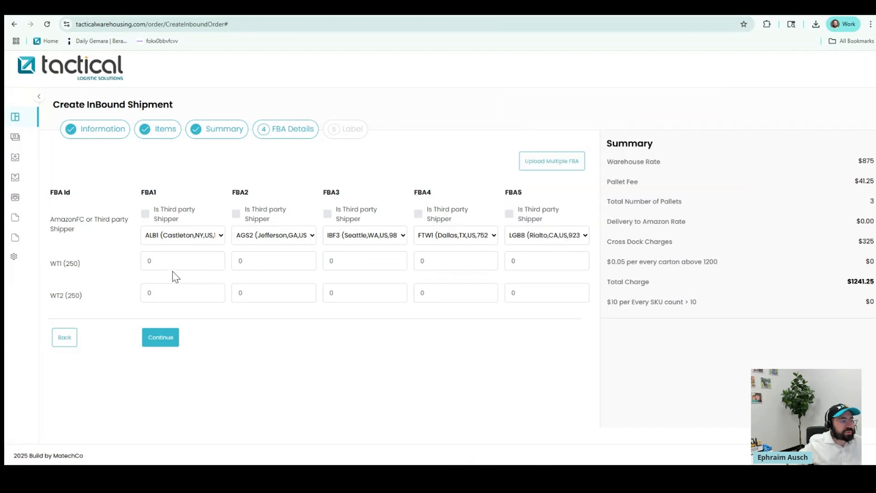
Set WT1 quantities to 100, 75, 25, 25 and 25 across FBA1–FBA5
double_click(144, 259)
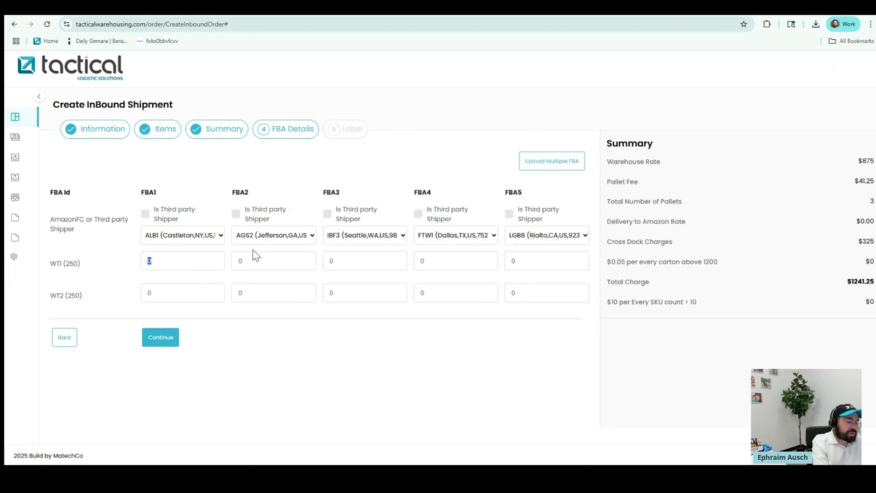
type("100")
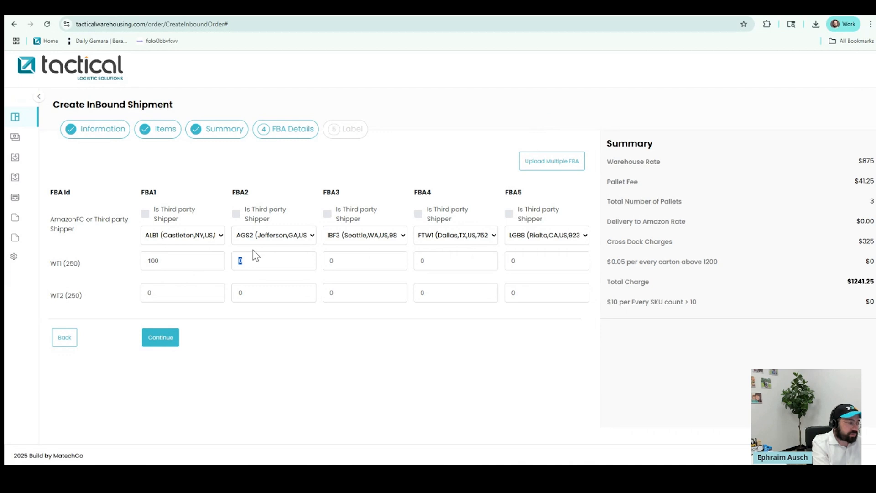
left_click(255, 255)
type("75")
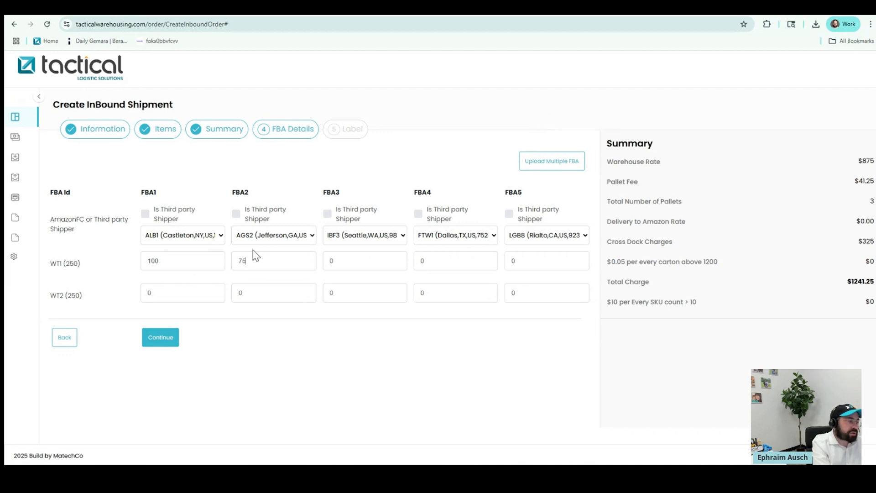
key("Tab")
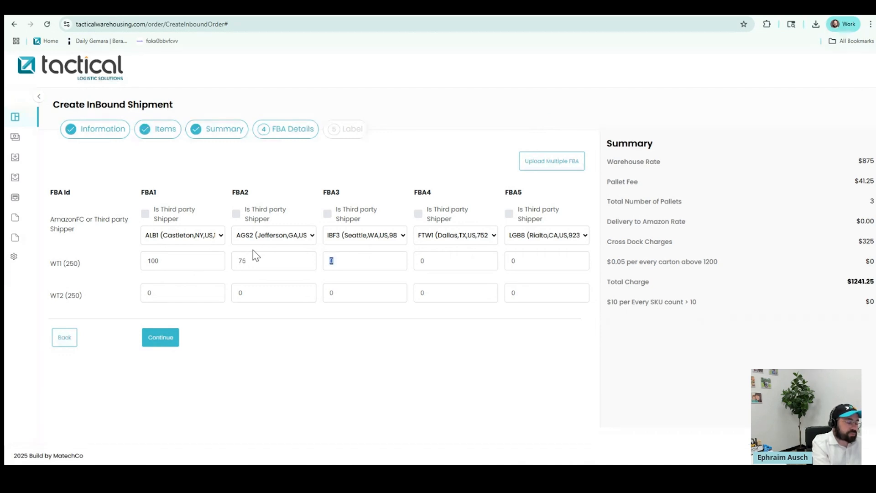
type("25")
key("Tab")
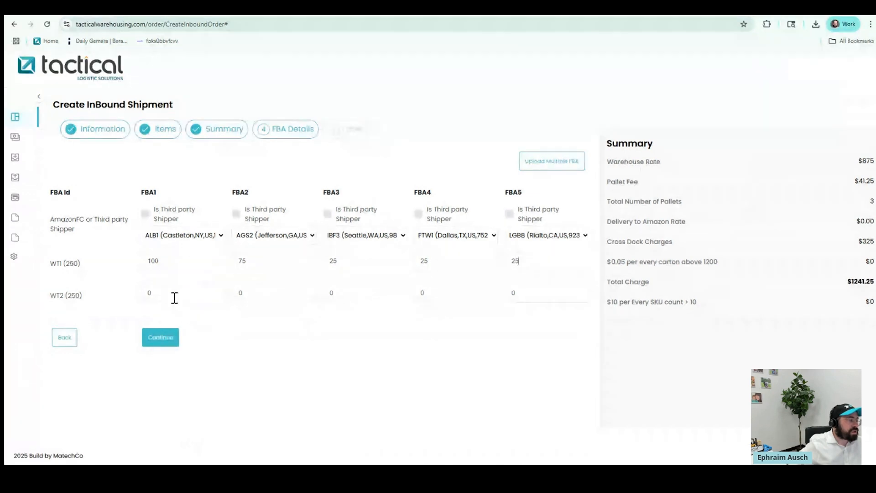
Set WT2 quantities to 100, 75, 25, 25, 25, then cancel the Upload Multiple FBA window
left_click(146, 296)
type("10")
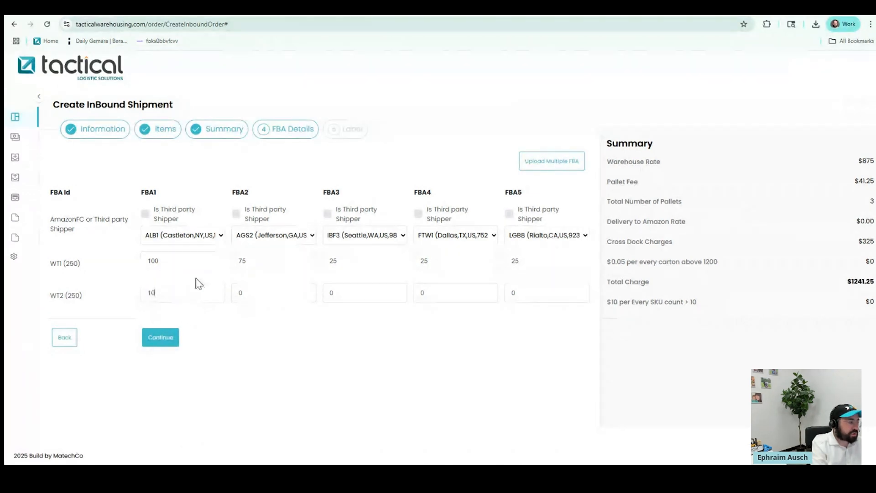
key("Tab")
type("75")
key("Tab")
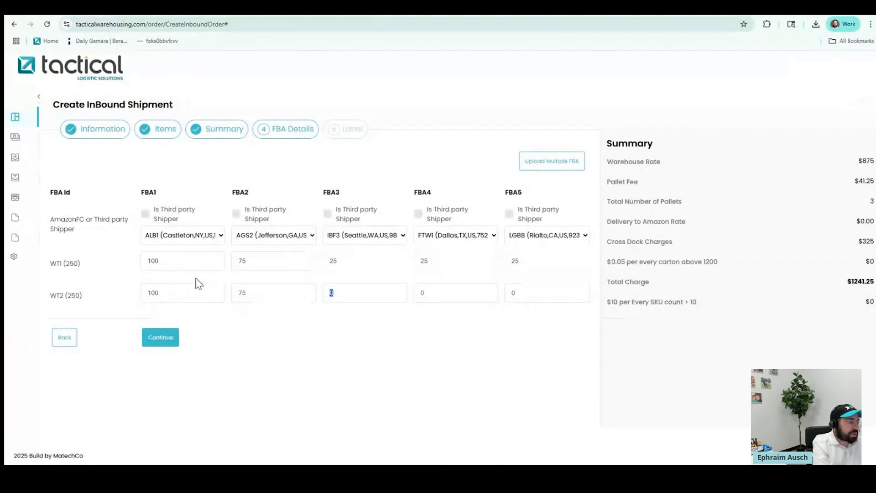
type("25")
key("Tab")
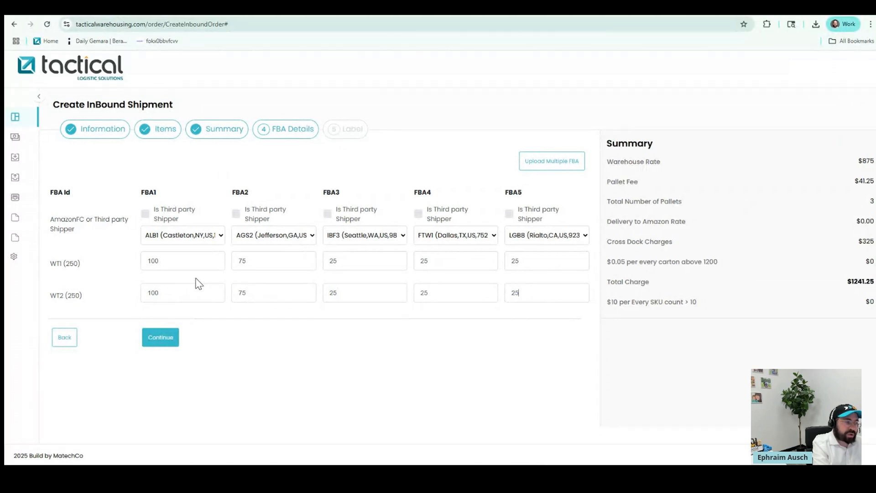
left_click(538, 168)
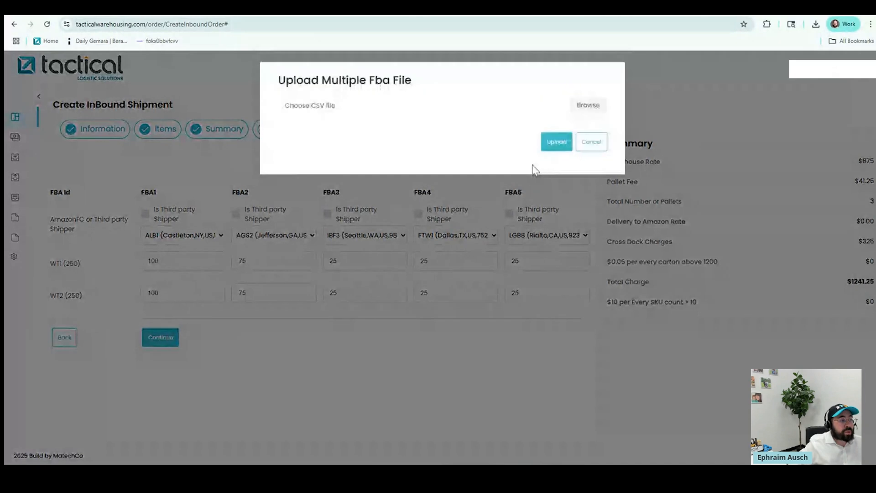
left_click(590, 146)
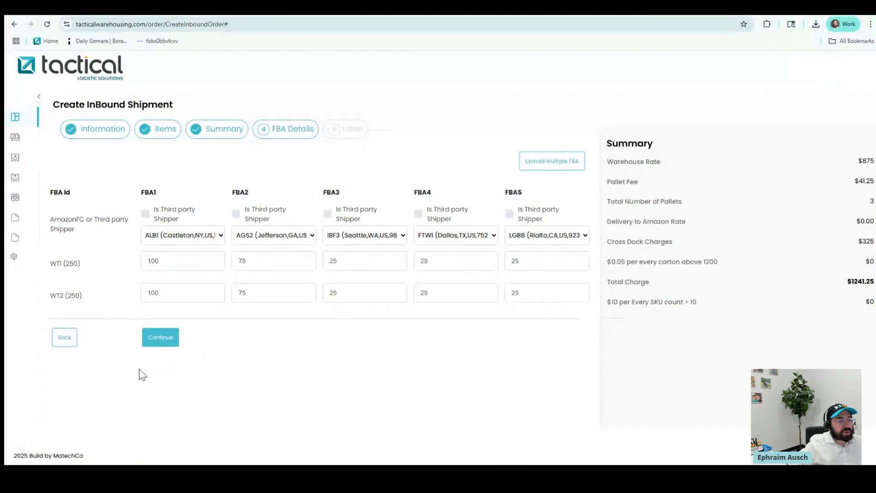
Advance to the Upload Label step and review the FBA1–FBA5 label slots
left_click(161, 338)
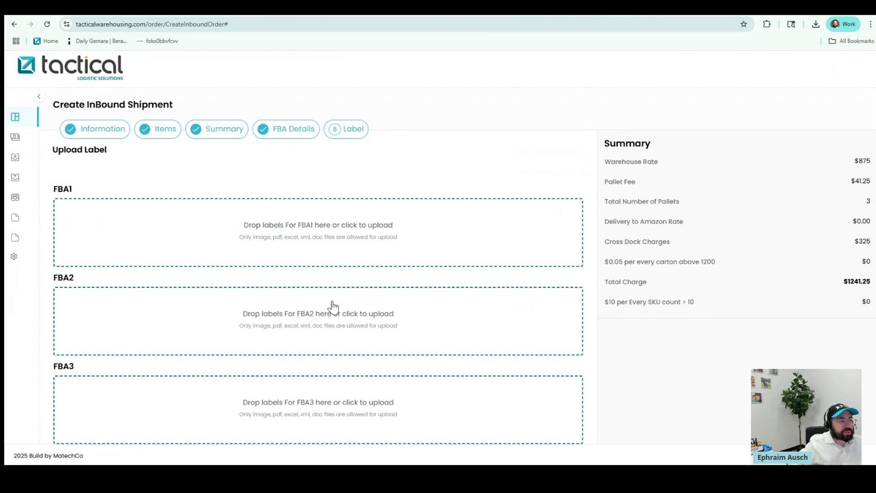
scroll(332, 307, "down", 5)
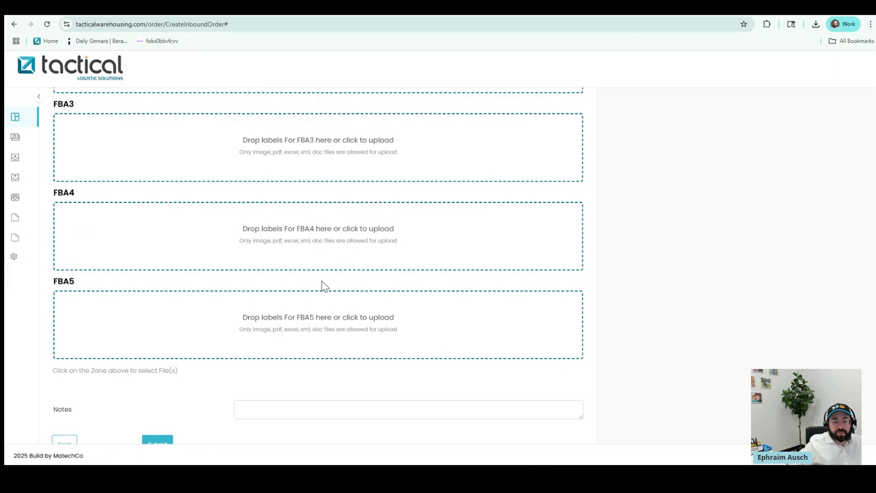
scroll(276, 307, "up", 3)
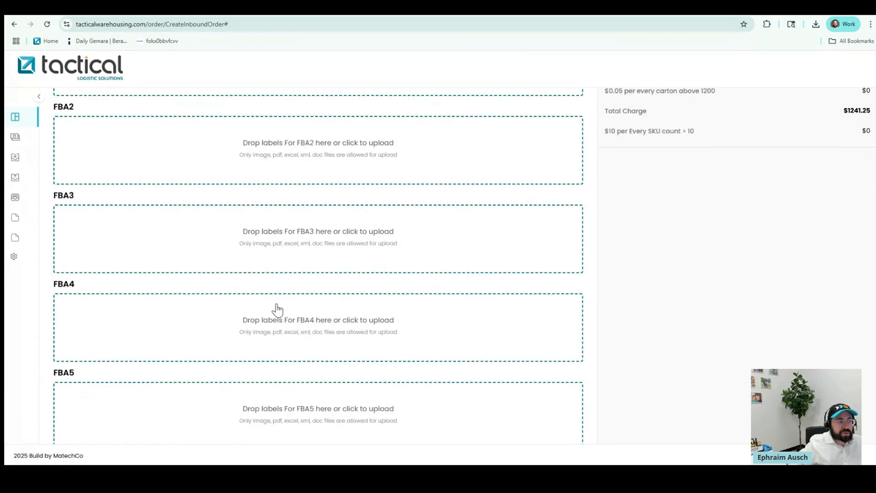
scroll(277, 310, "up", 2)
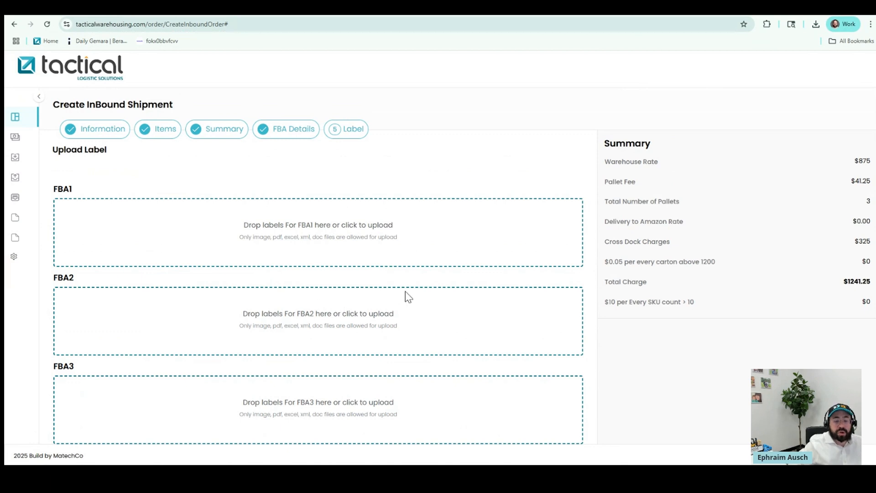
scroll(255, 311, "down", 1)
scroll(211, 309, "down", 3)
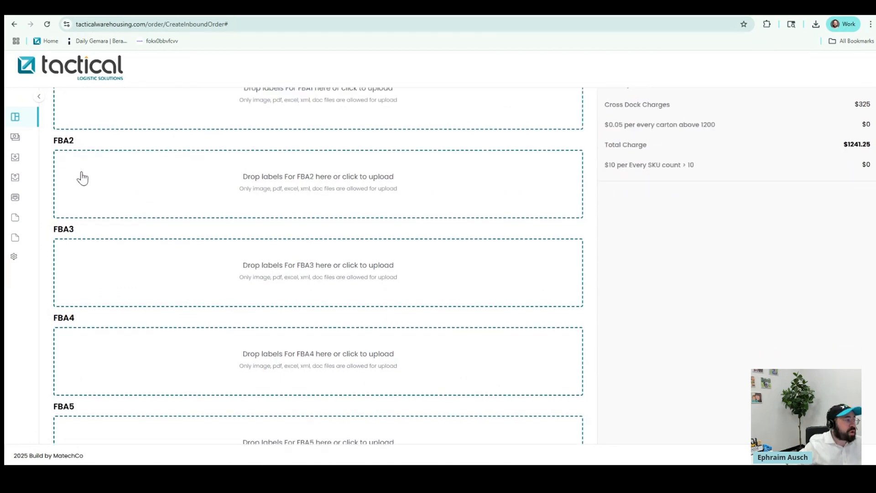
Scroll back to the Create InBound Shipment header with the navigation menu expanded
left_click(40, 101)
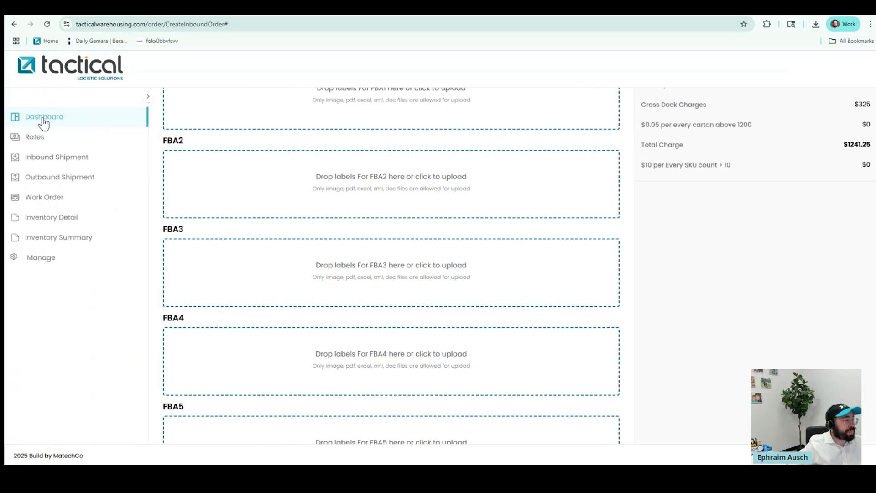
left_click(176, 110)
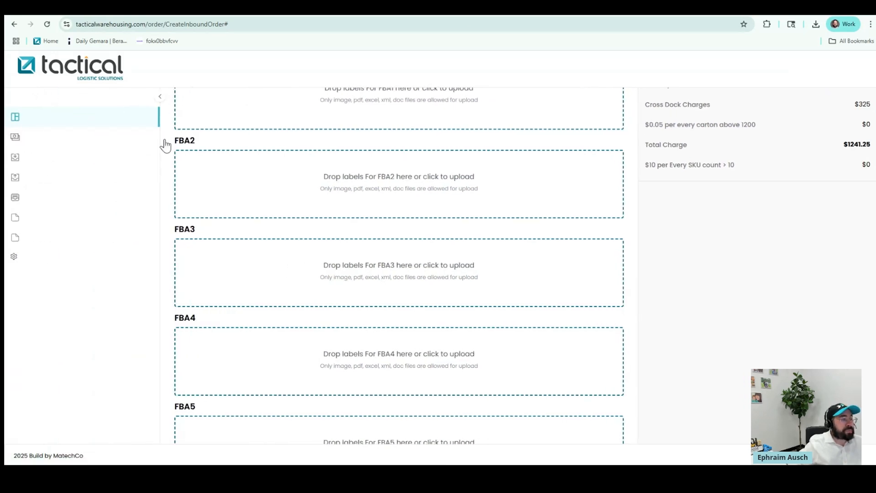
scroll(247, 290, "up", 3)
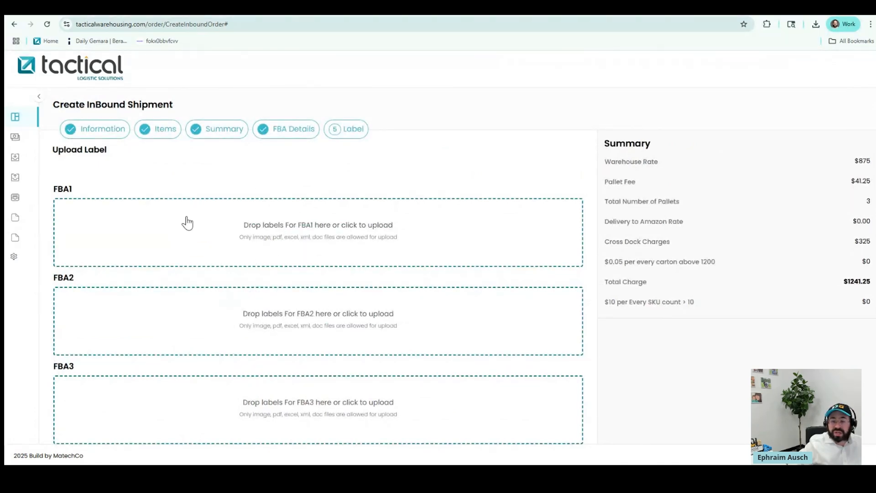
left_click(38, 98)
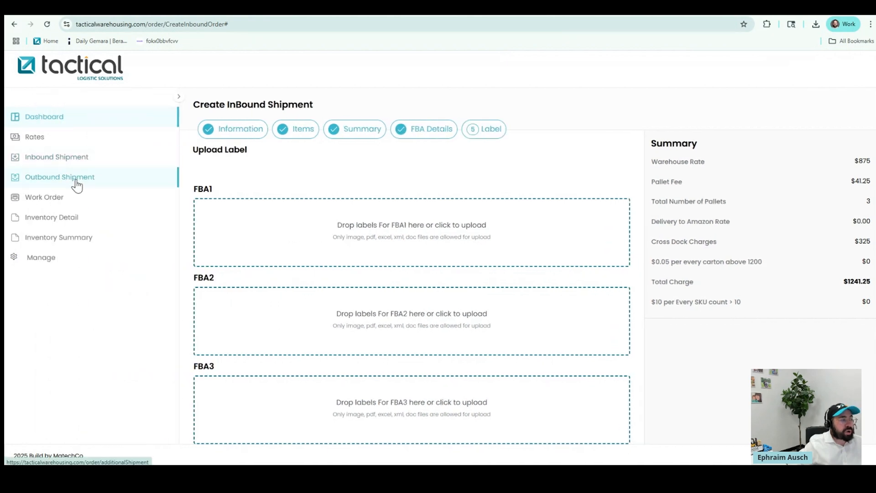
Leave the unfinished inbound shipment and create a new outbound shipment
left_click(76, 182)
left_click(479, 83)
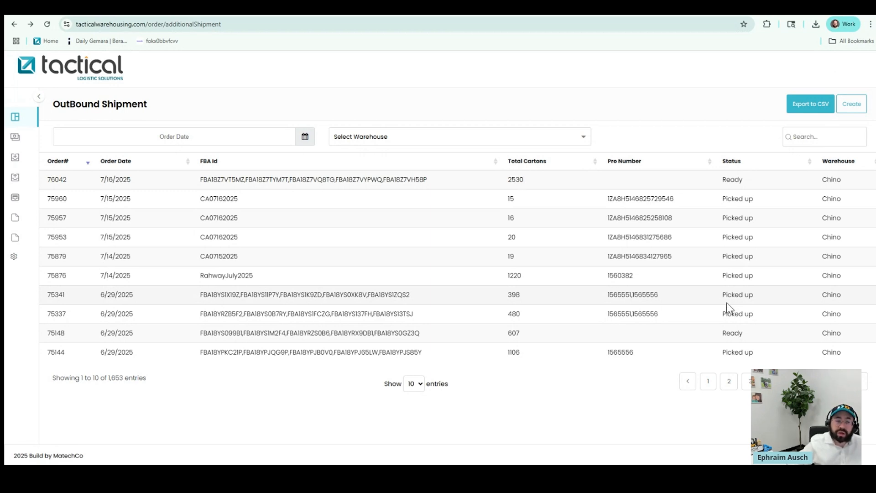
left_click(847, 112)
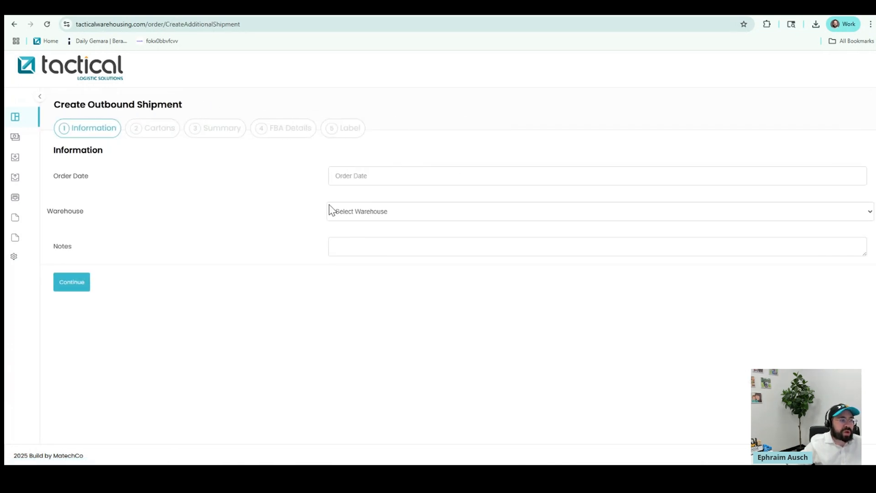
Set order date 07/28/2025 and warehouse Chino, then continue to the Cartons step
left_click(355, 176)
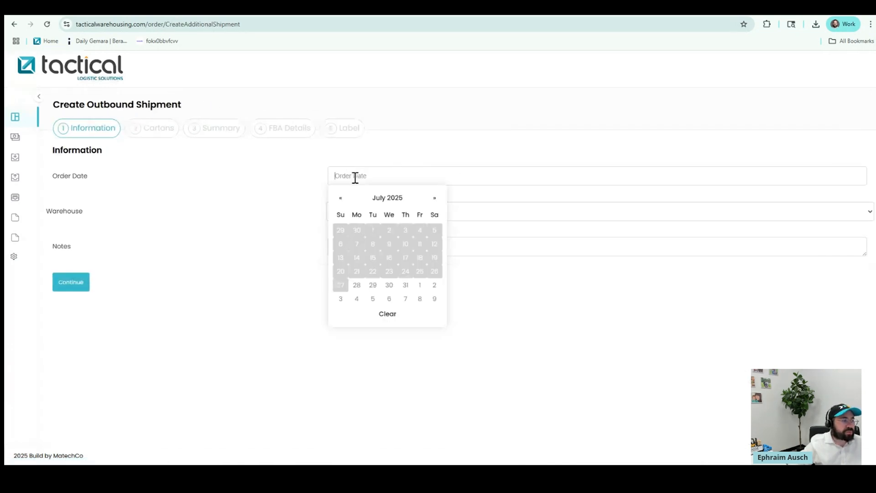
left_click(360, 286)
left_click(373, 224)
left_click(364, 239)
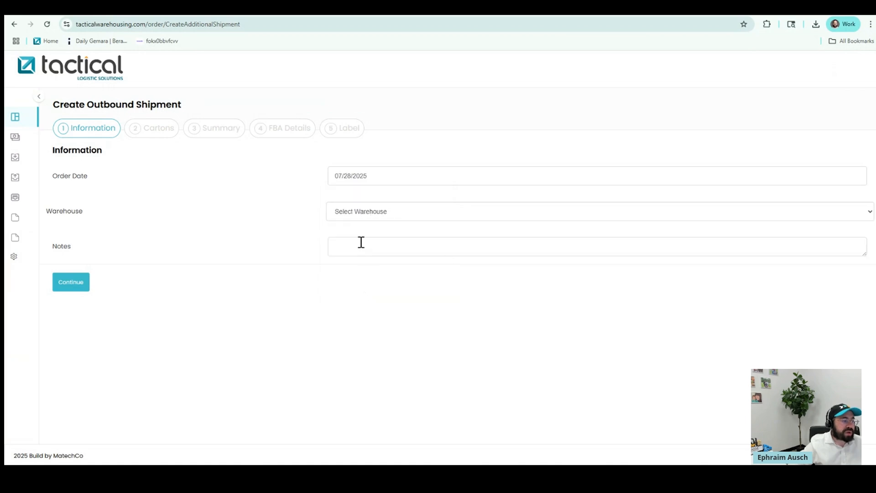
left_click(71, 283)
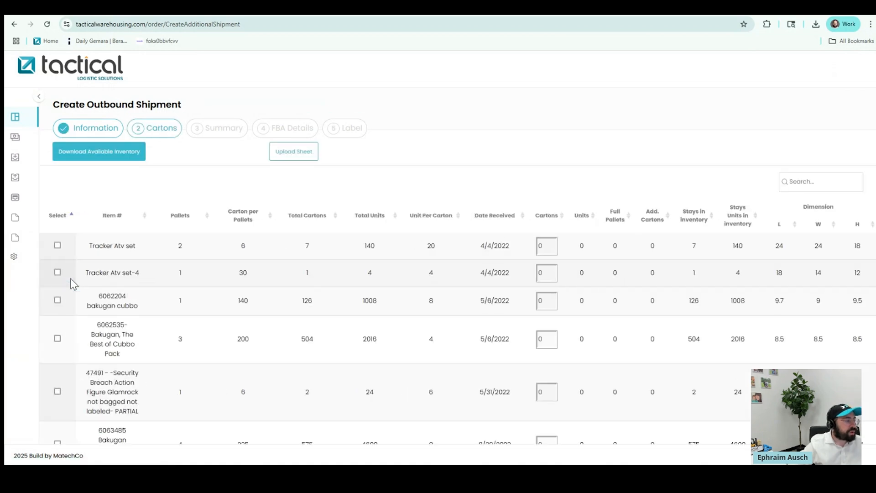
Tick Tracker Atv set, Tracker Atv set-4 and 6062204 bakugan cubbo; download and open Data (39).csv
left_click(58, 246)
left_click(58, 272)
left_click(58, 300)
double_click(550, 247)
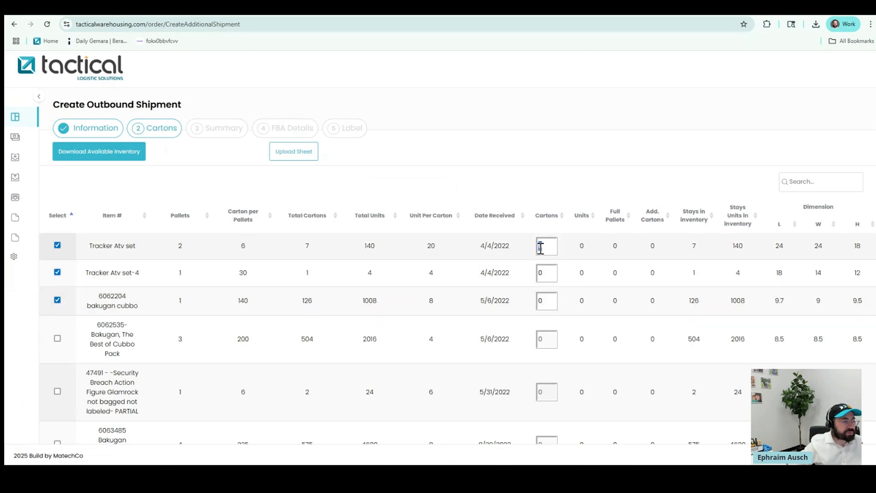
left_click(112, 160)
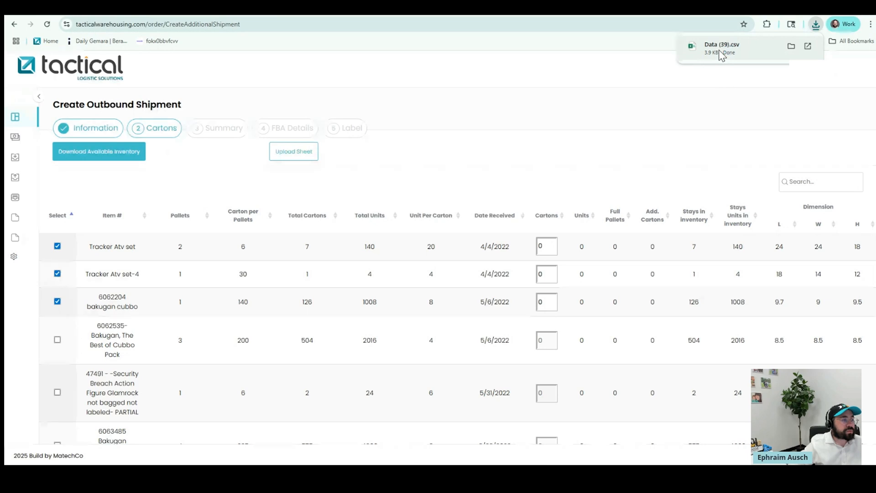
left_click(720, 54)
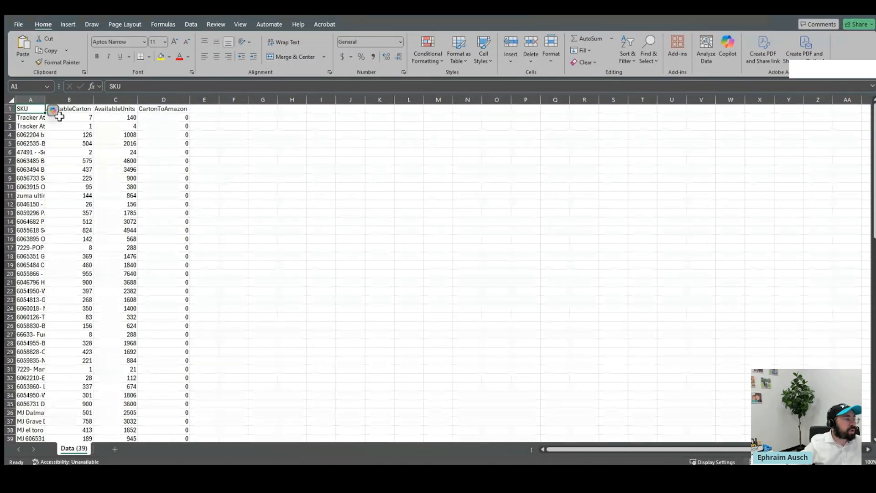
Widen the SKU column A in Data (39).csv and scroll through the inventory rows
left_click(174, 118)
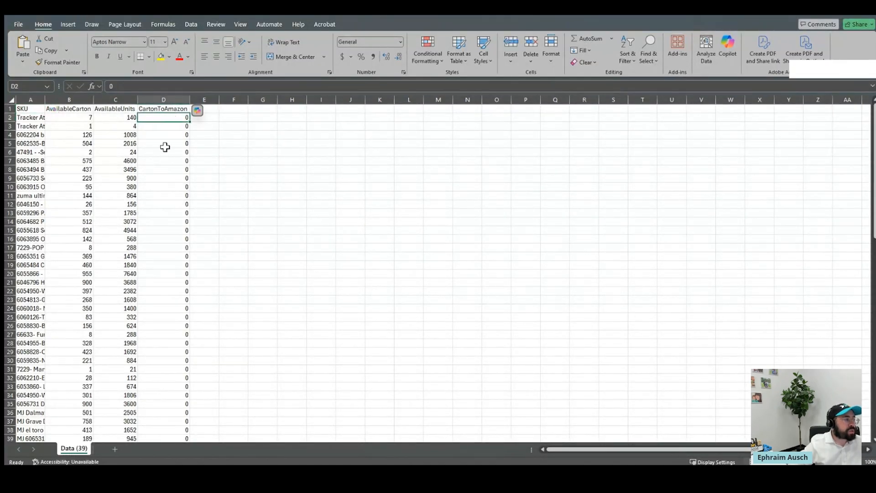
left_click_drag(45, 99, 251, 100)
scroll(363, 227, "down", 2)
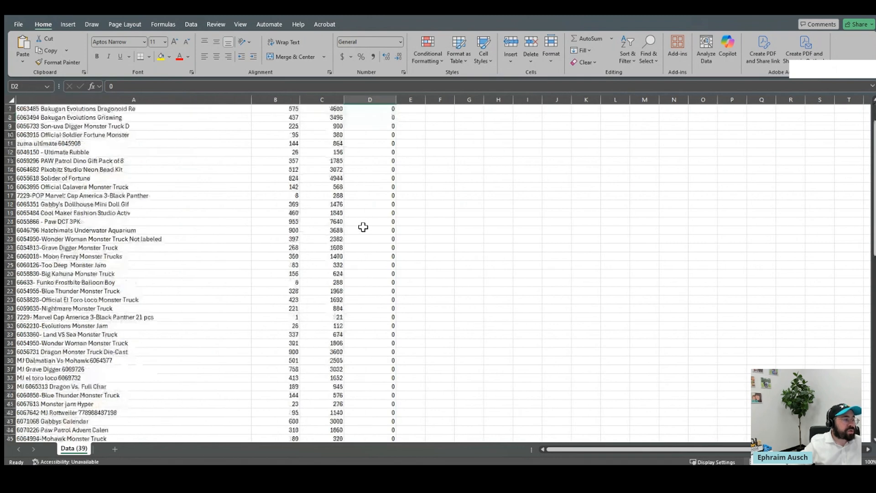
scroll(363, 227, "down", 1)
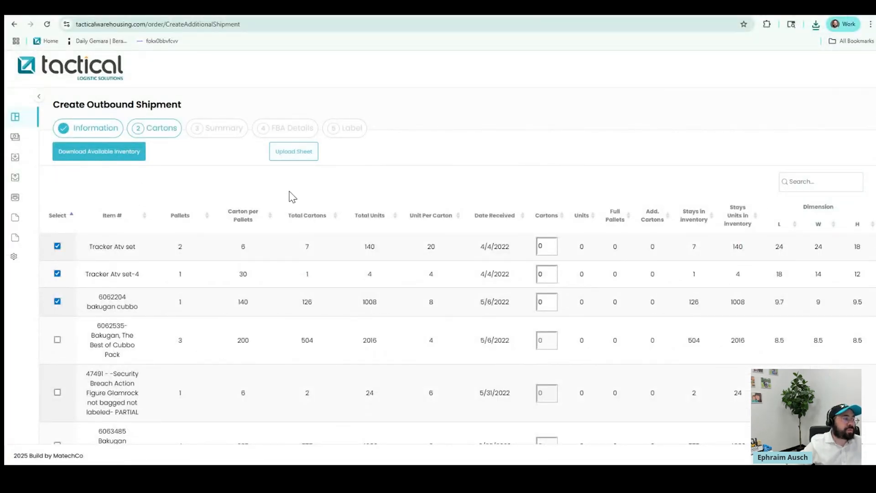
Enter 7 cartons for Tracker Atv set and 1 for the other items, then continue to Summary
left_click(304, 154)
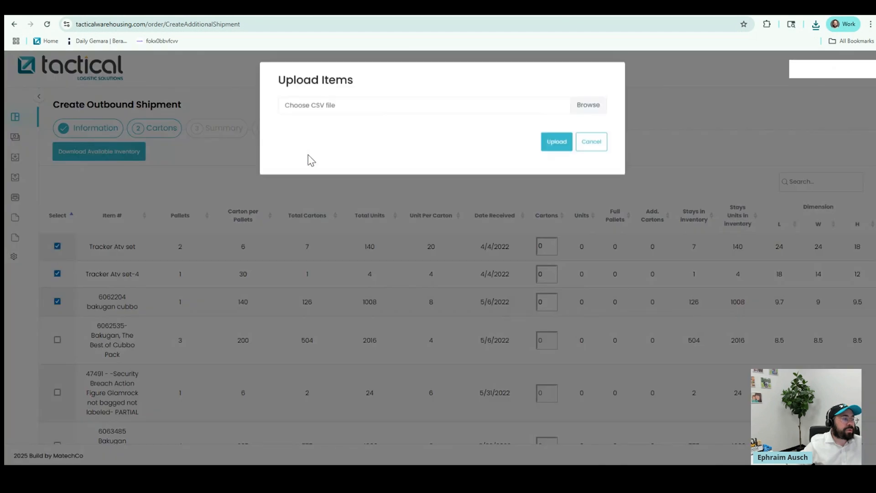
left_click(591, 142)
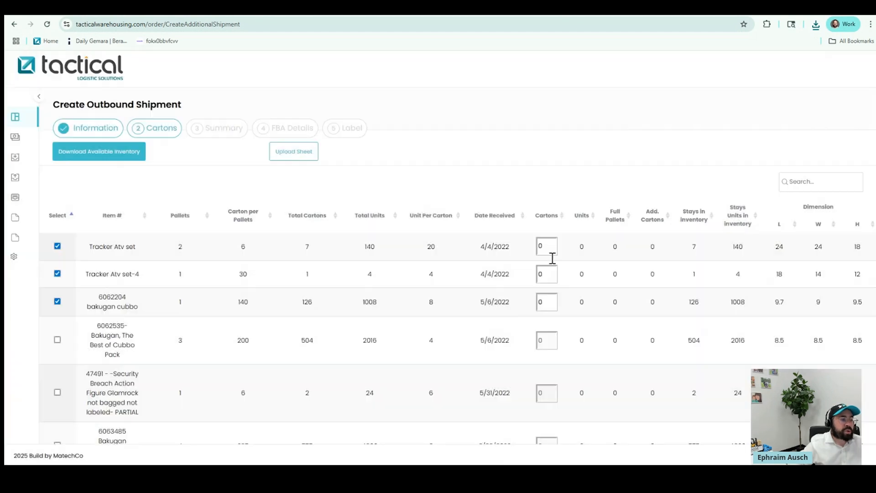
double_click(547, 247)
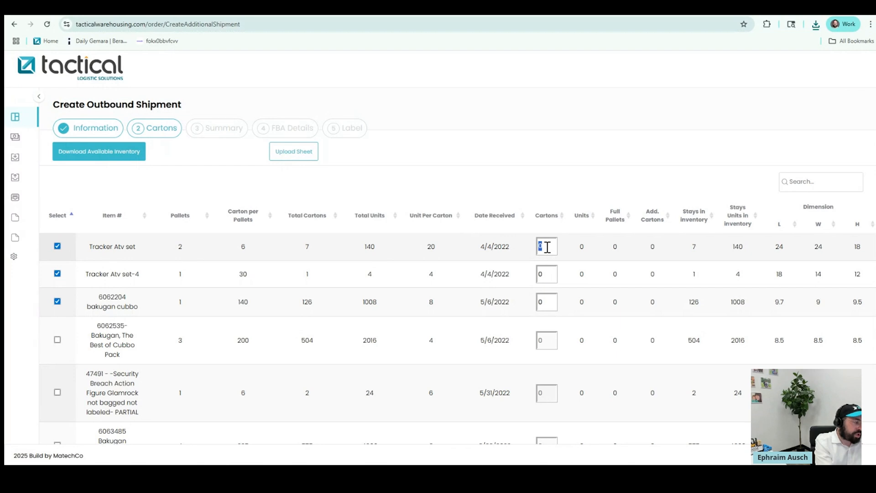
type("7")
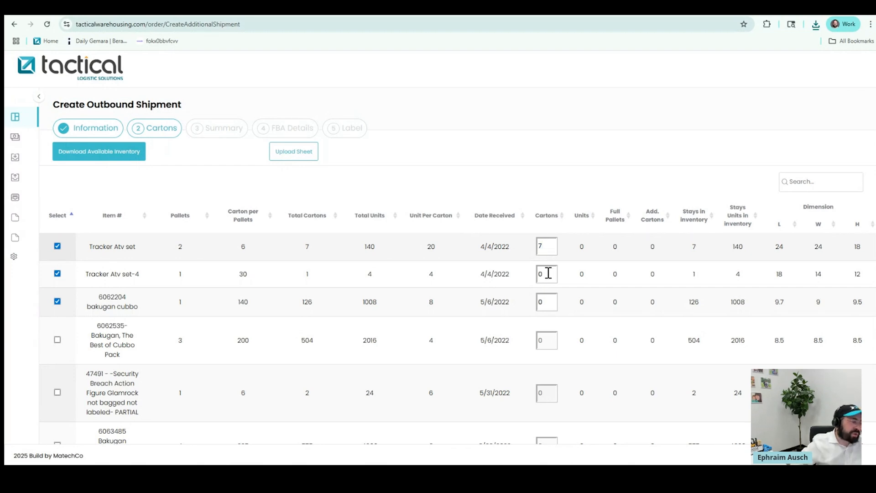
left_click(545, 274)
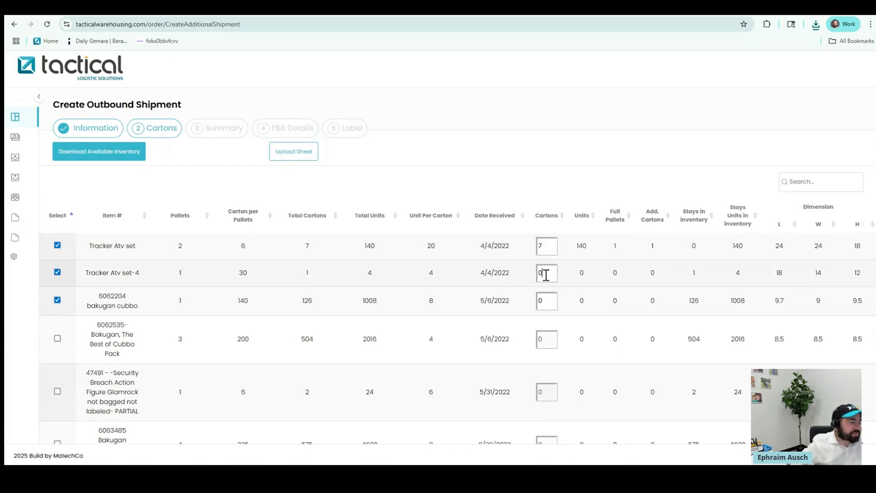
type("1")
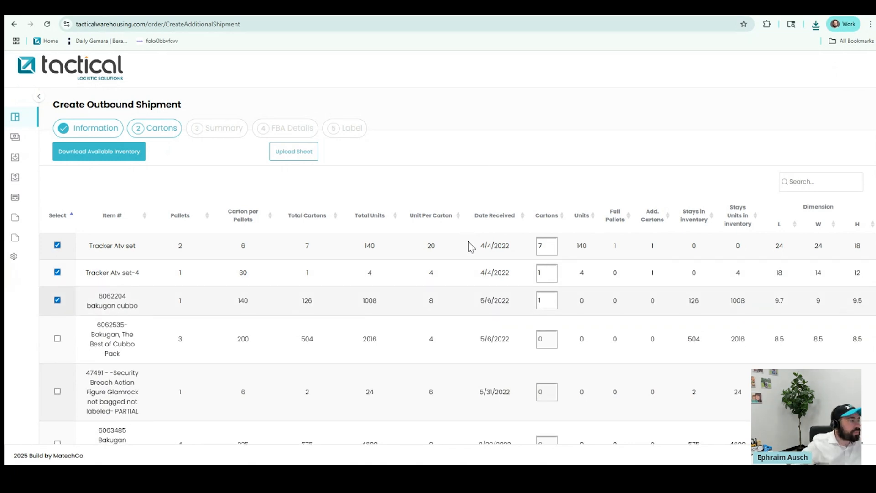
scroll(606, 319, "down", 5)
scroll(609, 325, "down", 20)
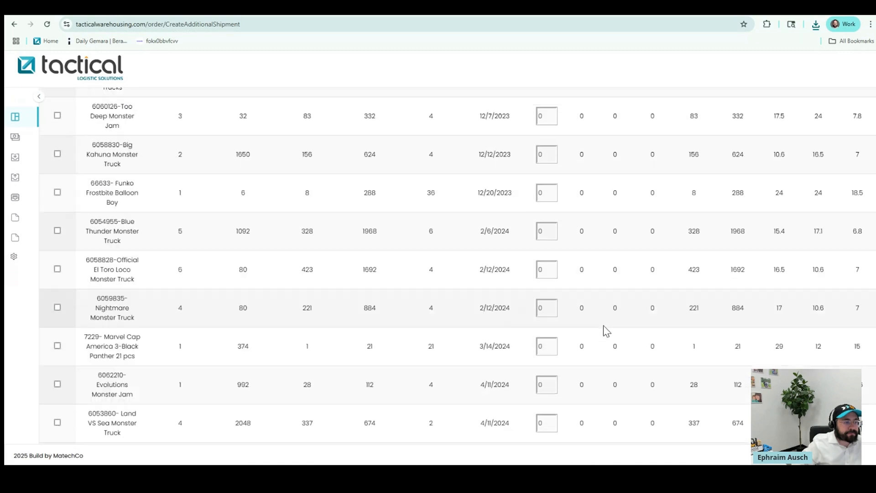
scroll(601, 332, "down", 15)
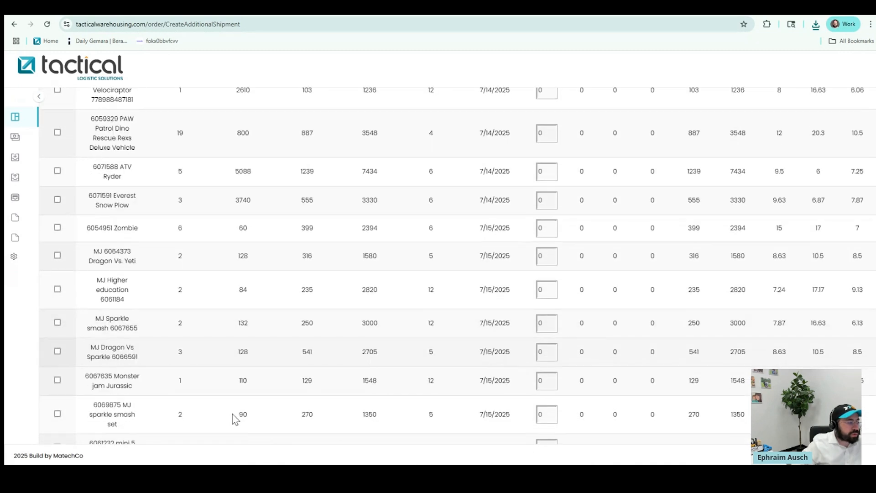
left_click(152, 426)
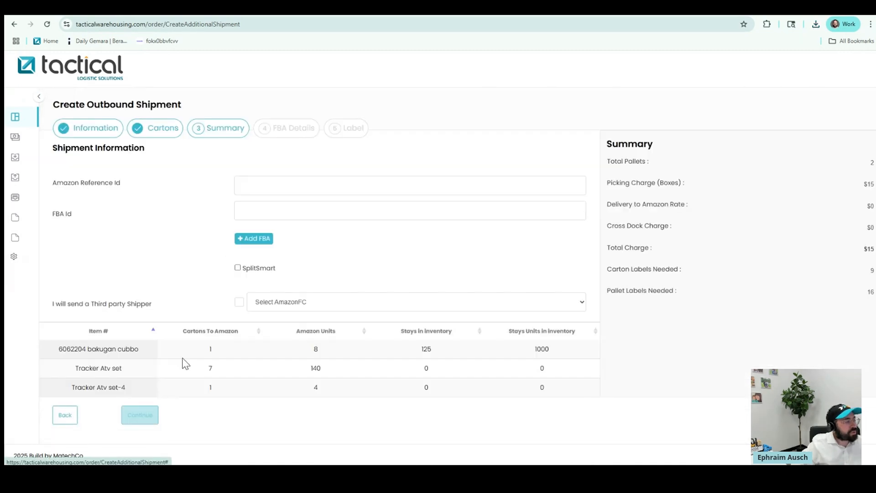
Fill in the Amazon Reference Id and add, then remove, extra FBA Id fields so one remains
left_click(248, 190)
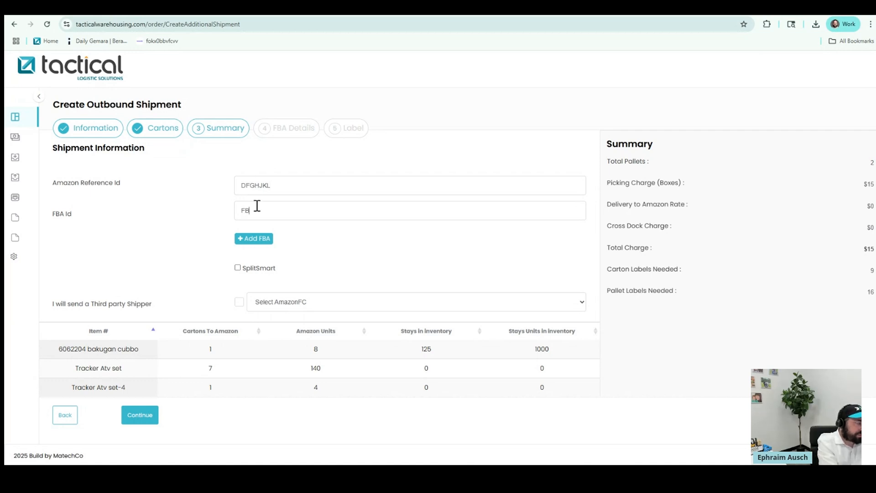
left_click(254, 238)
left_click(248, 282)
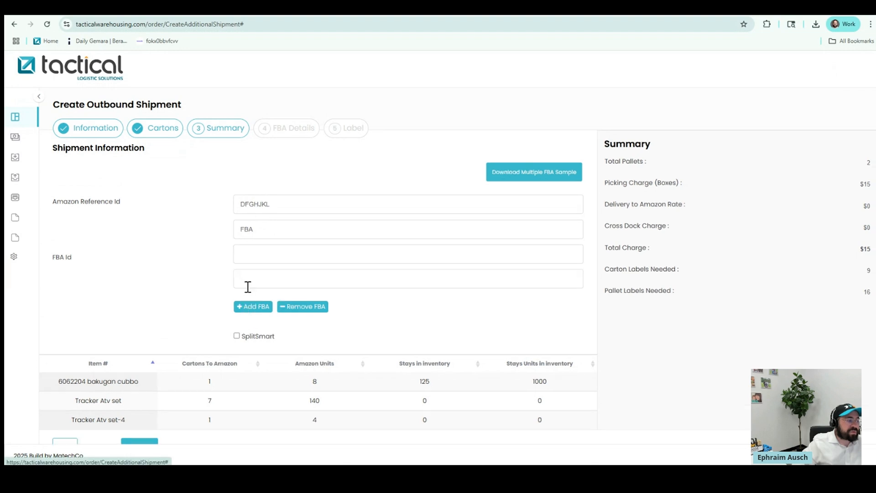
left_click(302, 308)
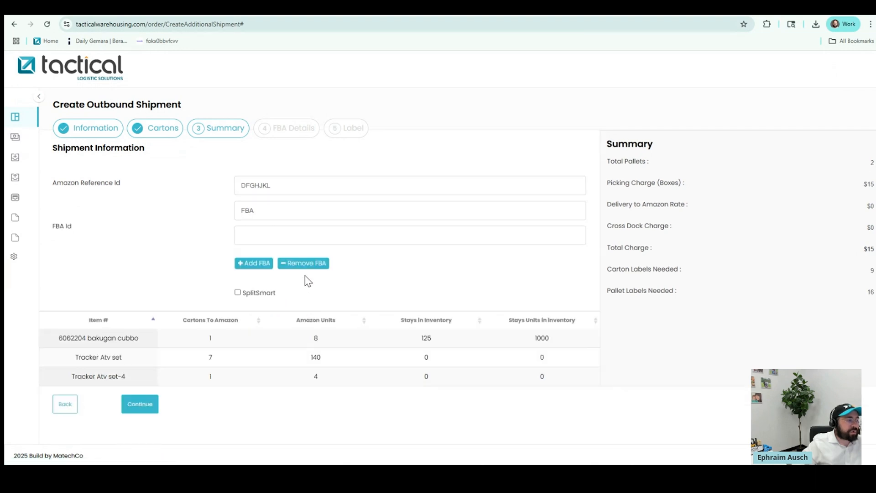
left_click(304, 264)
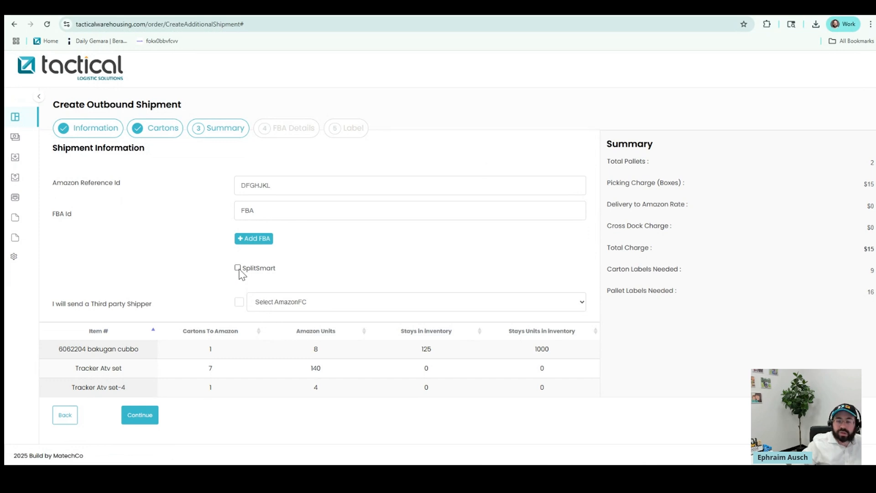
Declare a third-party shipper with the shipper name UPS
left_click(239, 307)
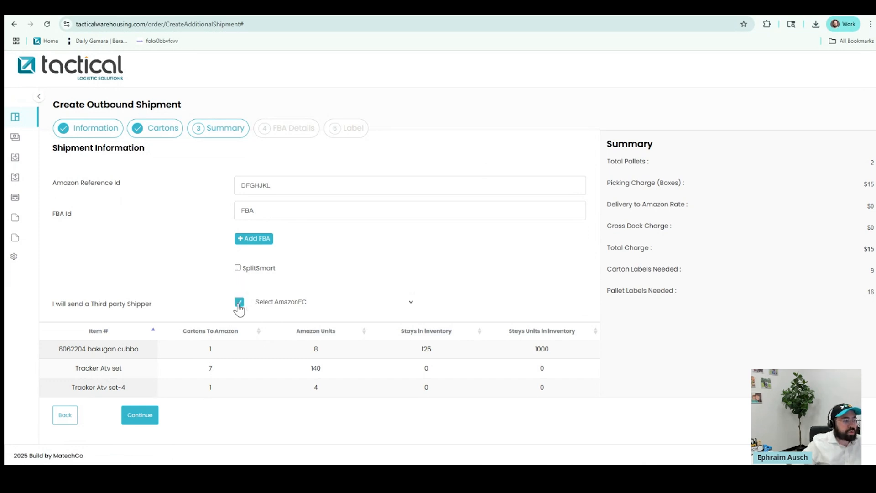
left_click(297, 300)
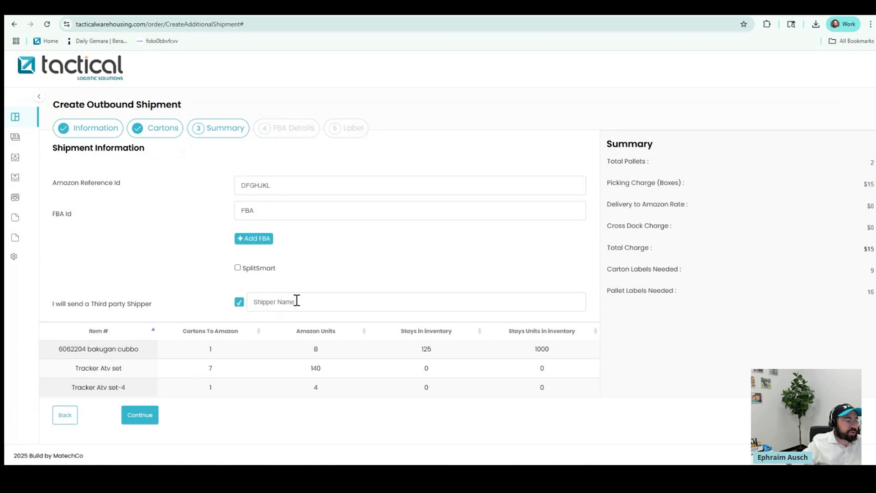
type("ASD")
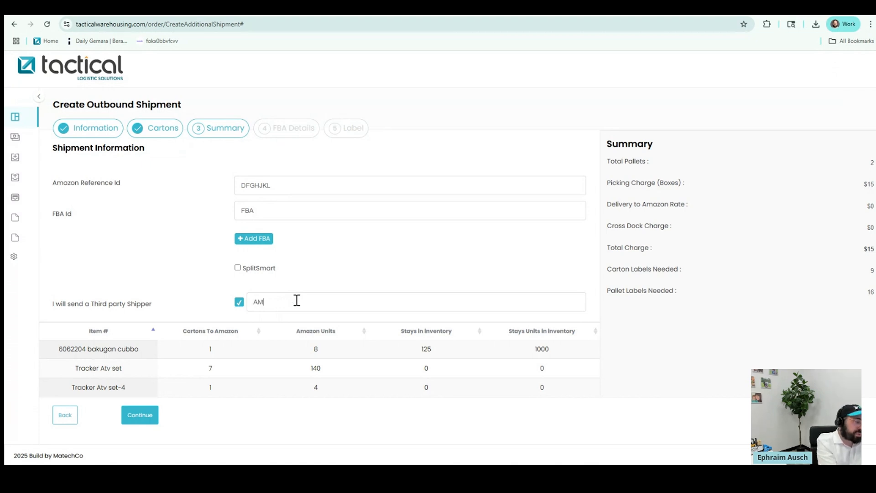
key("BackSpace")
key("BackSpace")
type("MZ")
key("BackSpace")
key("BackSpace")
key("BackSpace")
type("UPS")
key("BackSpace")
key("BackSpace")
key("BackSpace")
type("UPS")
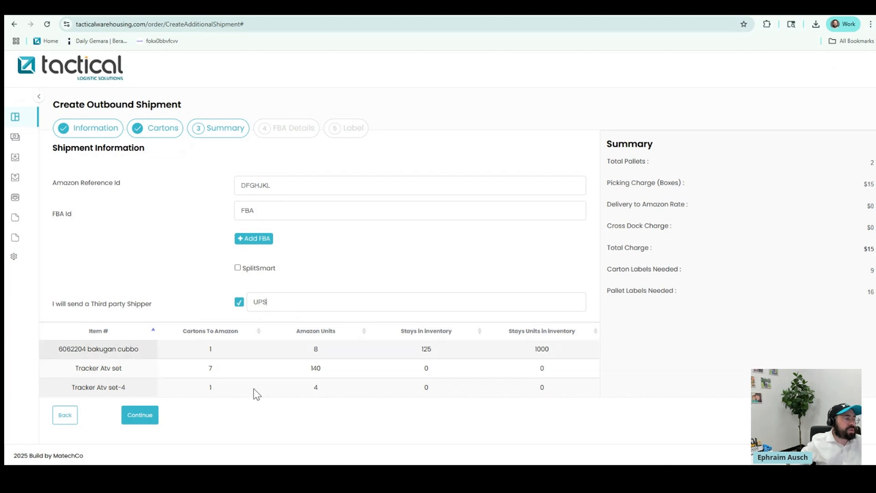
Correct the Amazon Reference Id to SDFGHJKL and advance the shipment to FBA Details
left_click(142, 416)
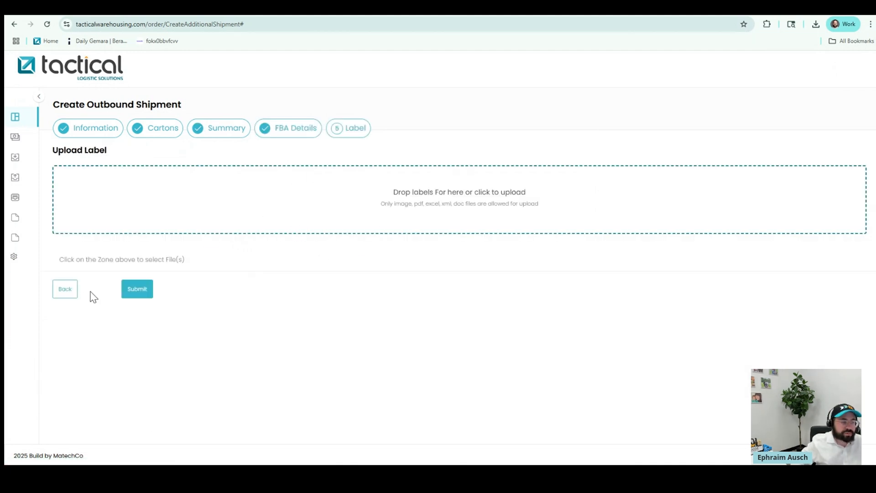
left_click(69, 294)
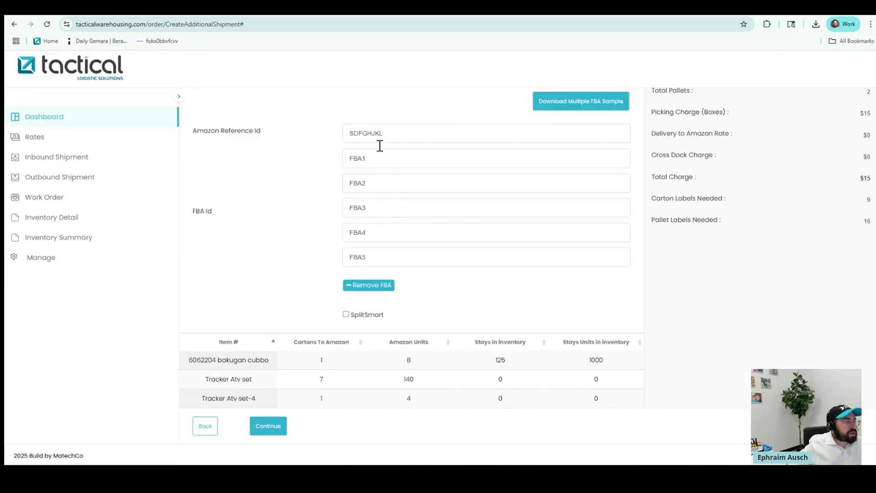
type("L")
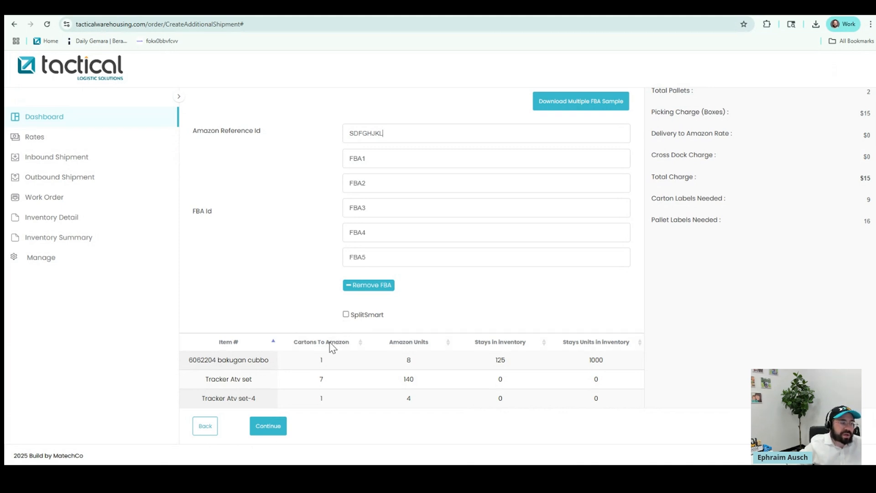
left_click(278, 426)
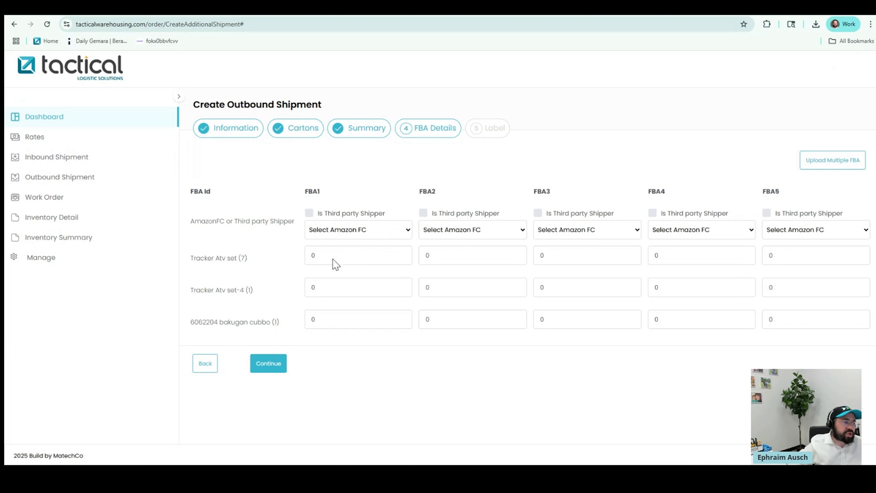
Set FBA1's Amazon FC to ABE2 (Breinigsville, PA)
left_click(320, 259)
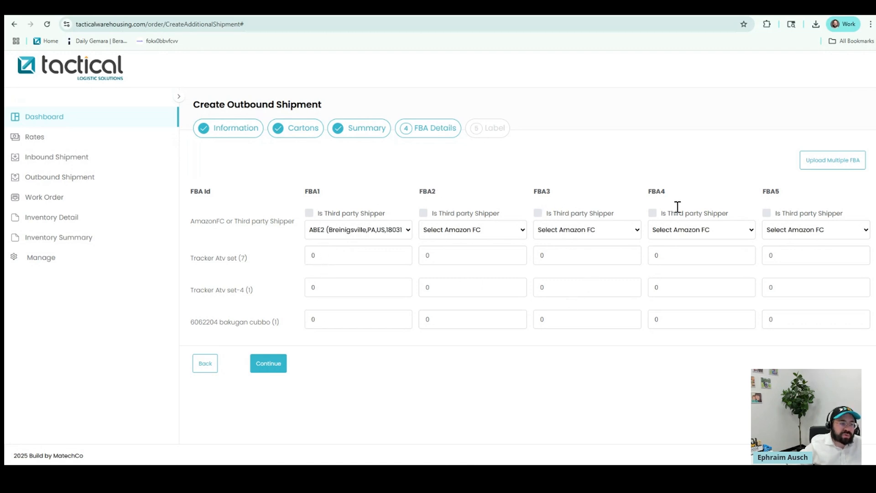
key("Tab")
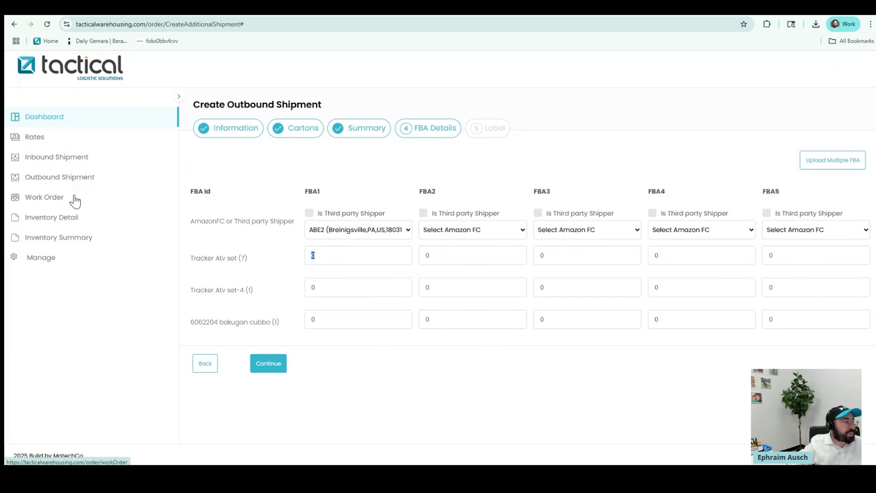
Leave the unsaved shipment and go to the Work Order list
left_click(129, 200)
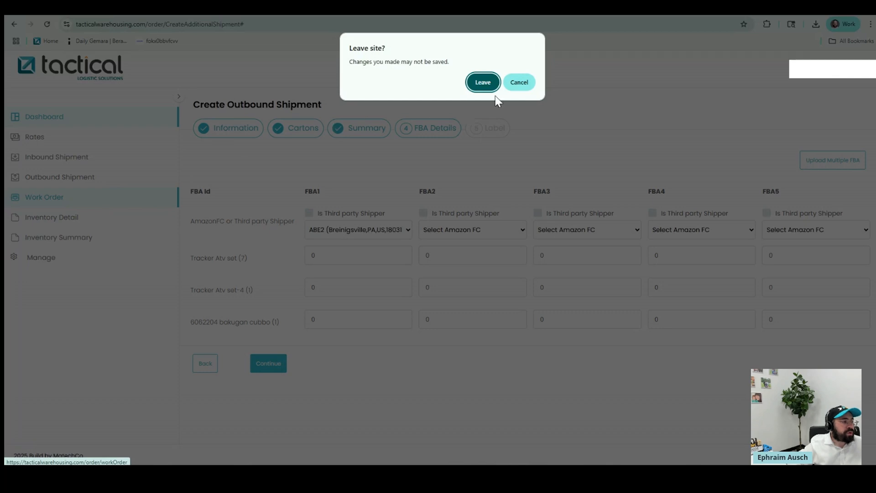
left_click(488, 84)
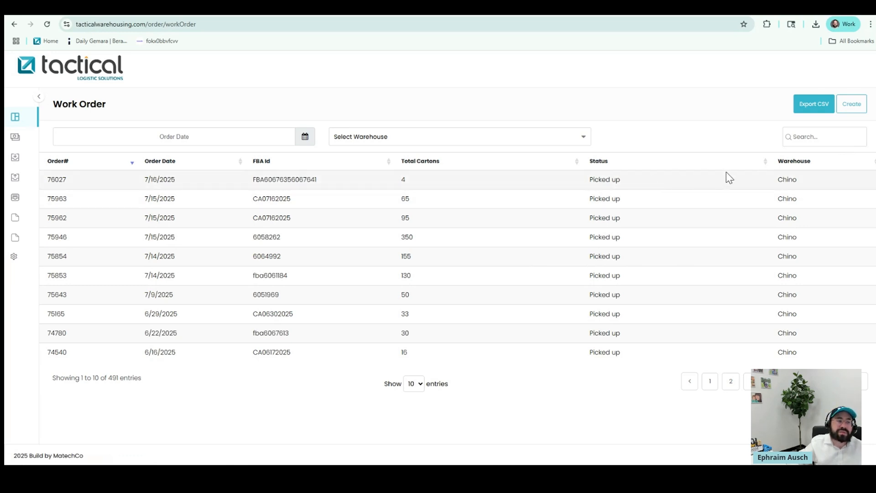
Create a new work order dated 07/28/2025 at the Chino warehouse
left_click(850, 109)
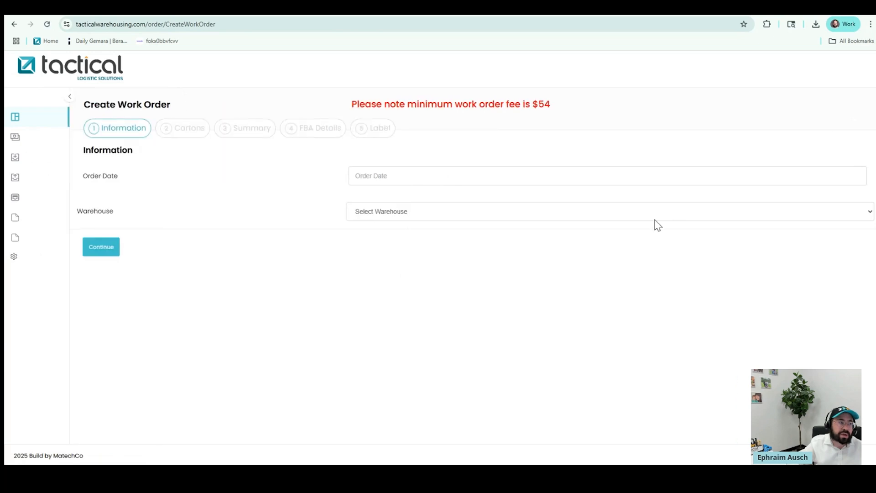
left_click(364, 178)
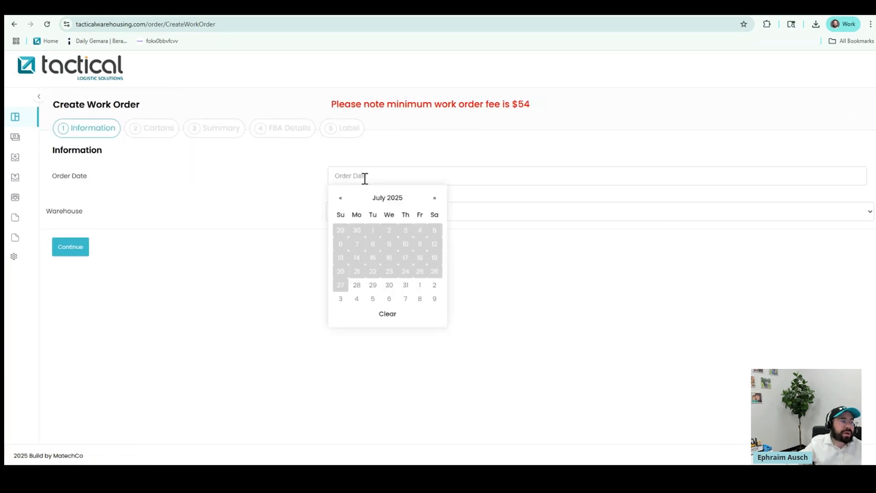
left_click(357, 286)
left_click(365, 215)
left_click(351, 237)
left_click(60, 247)
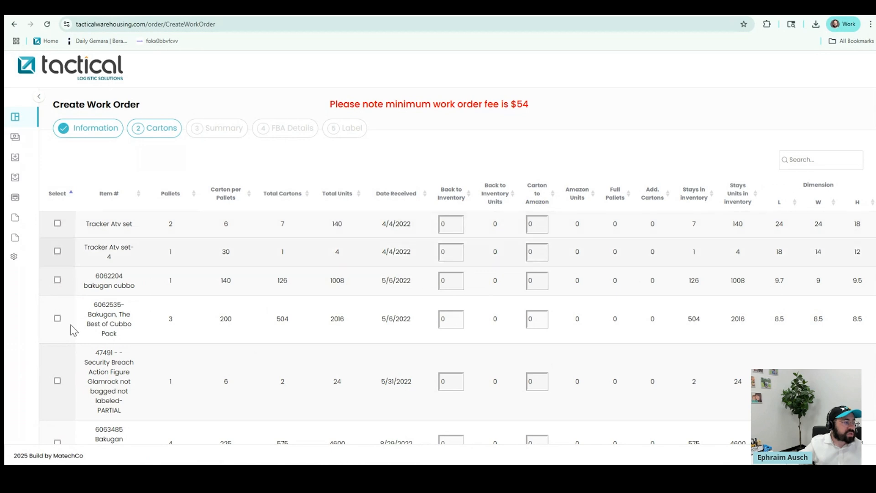
Include 6062535 Bakugan Cubbo Pack with 200 cartons sent to Amazon, then continue
left_click(57, 318)
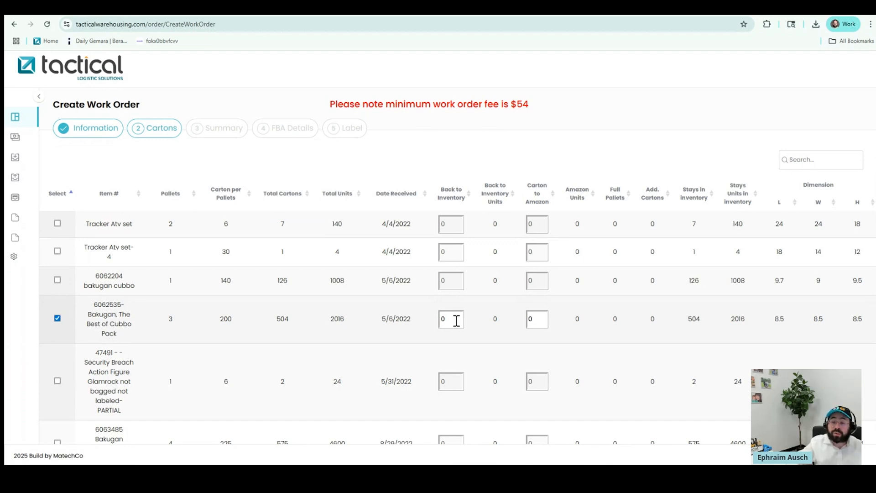
double_click(530, 319)
type("50")
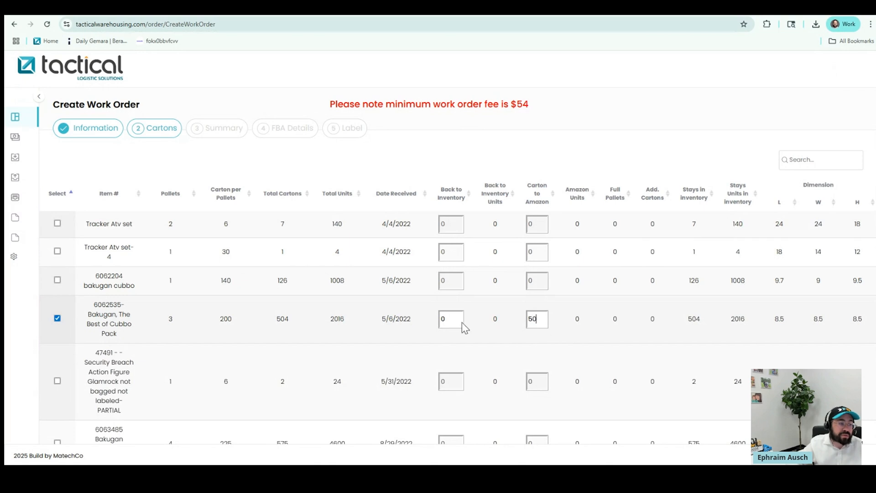
left_click_drag(458, 319, 433, 322)
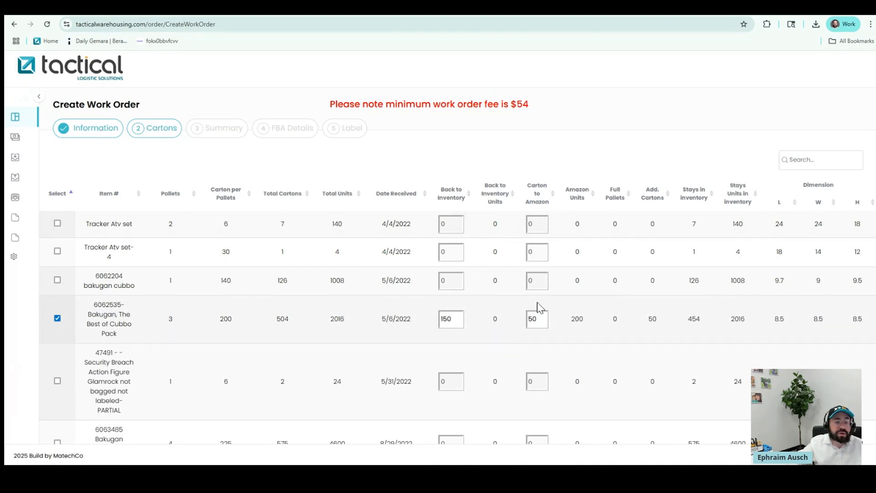
left_click_drag(453, 320, 436, 322)
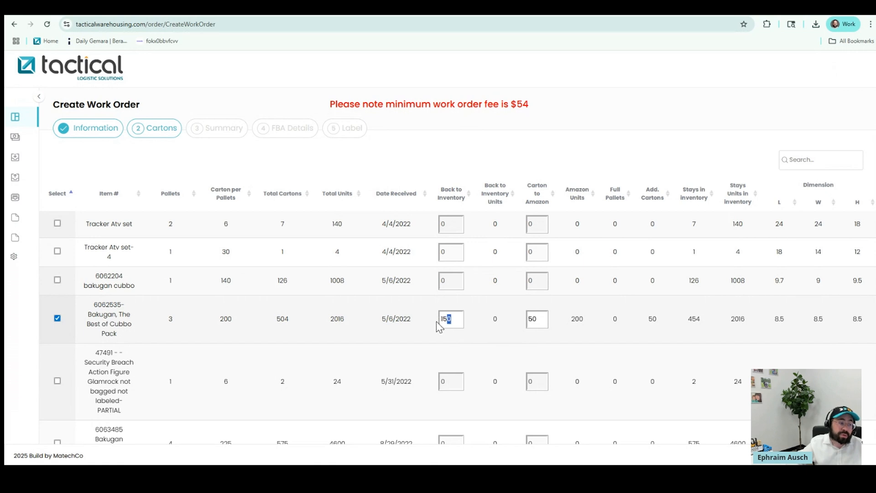
type("0")
left_click_drag(538, 319, 512, 327)
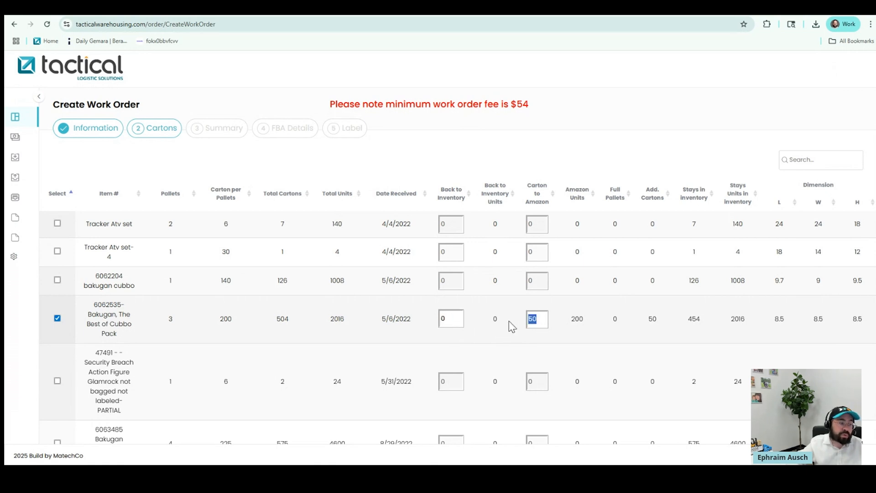
type("200")
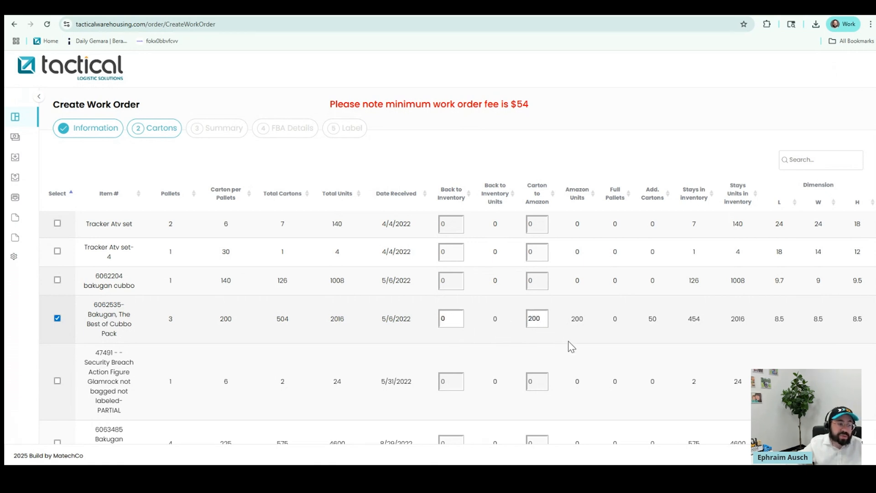
scroll(597, 370, "down", 10)
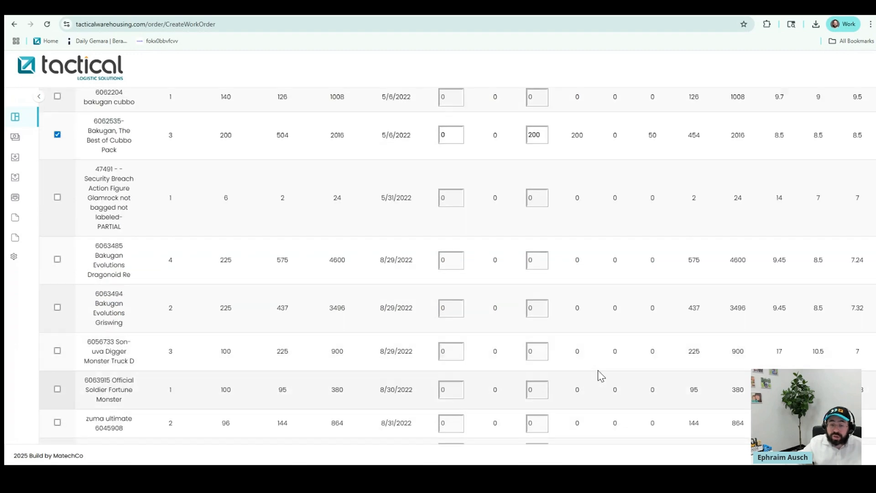
scroll(597, 375, "down", 20)
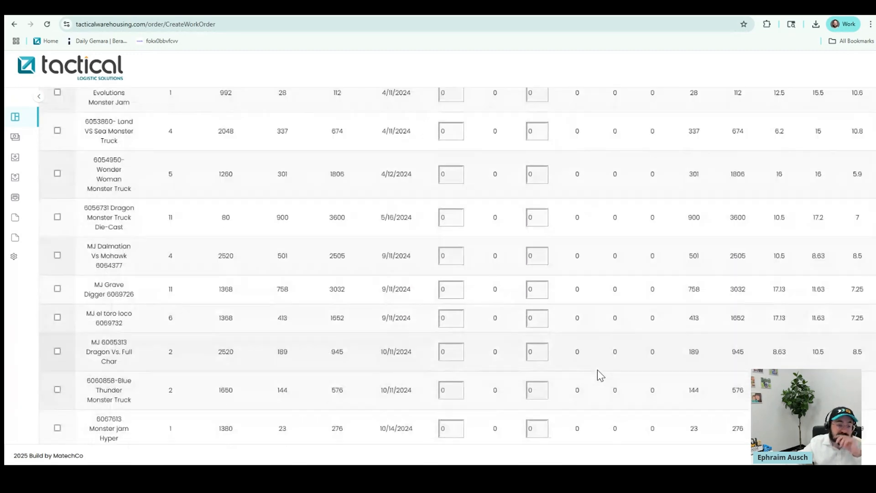
scroll(599, 372, "down", 15)
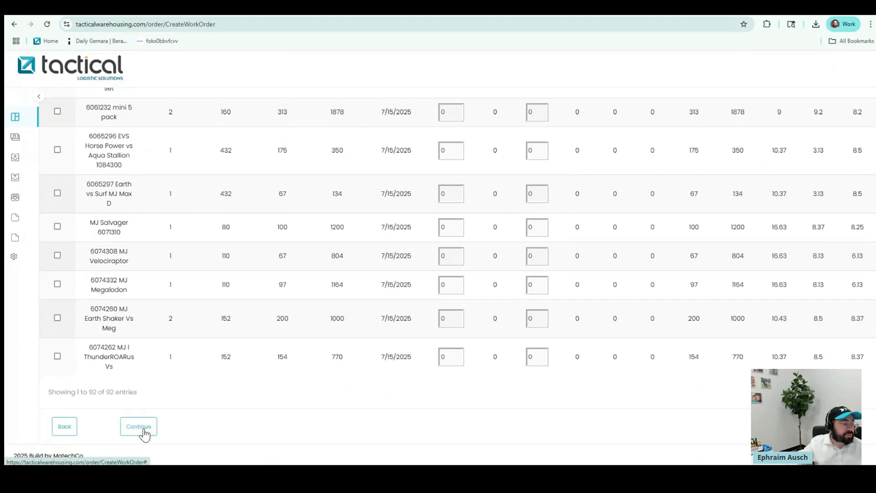
left_click(143, 431)
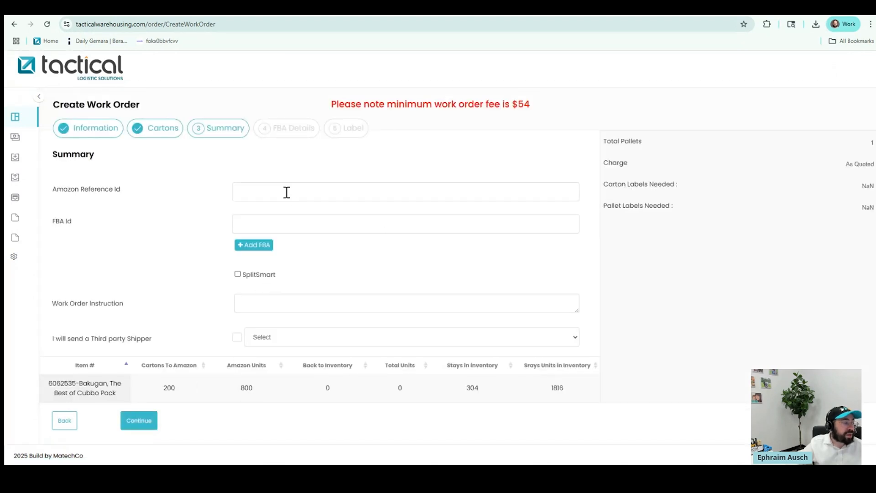
Add and then remove extra FBA id entries, keeping a single one
left_click(268, 247)
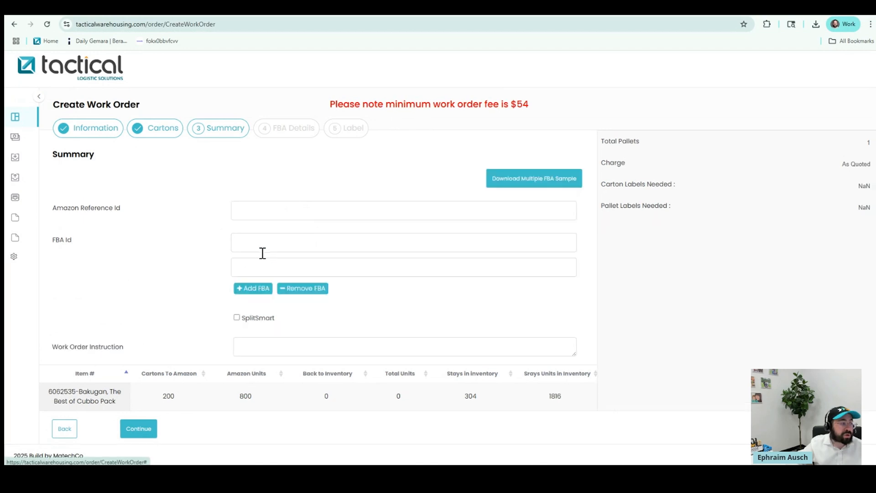
left_click(252, 289)
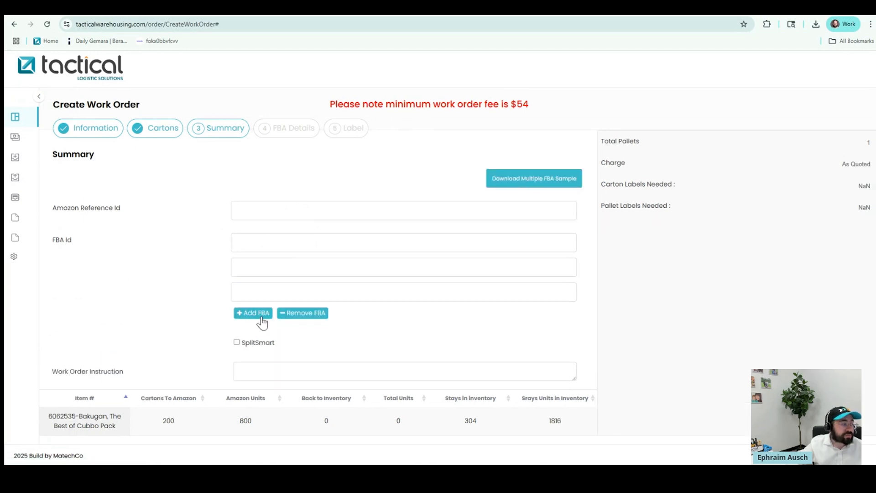
left_click(307, 314)
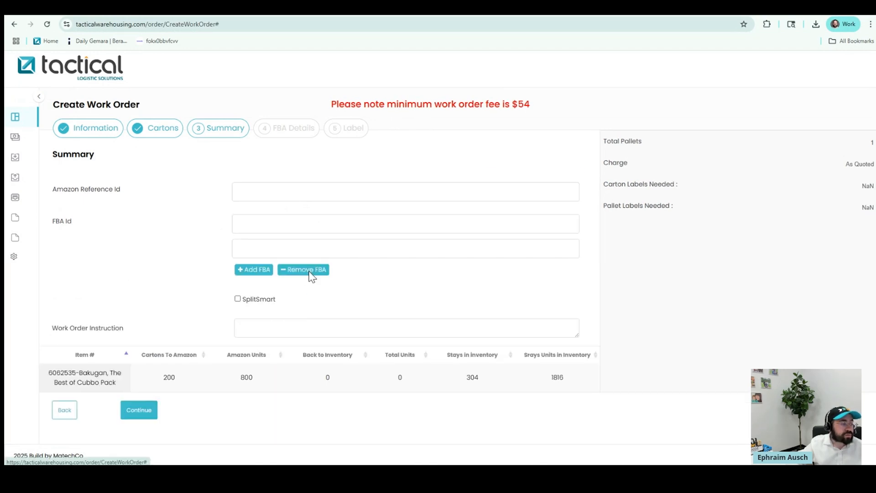
left_click(307, 270)
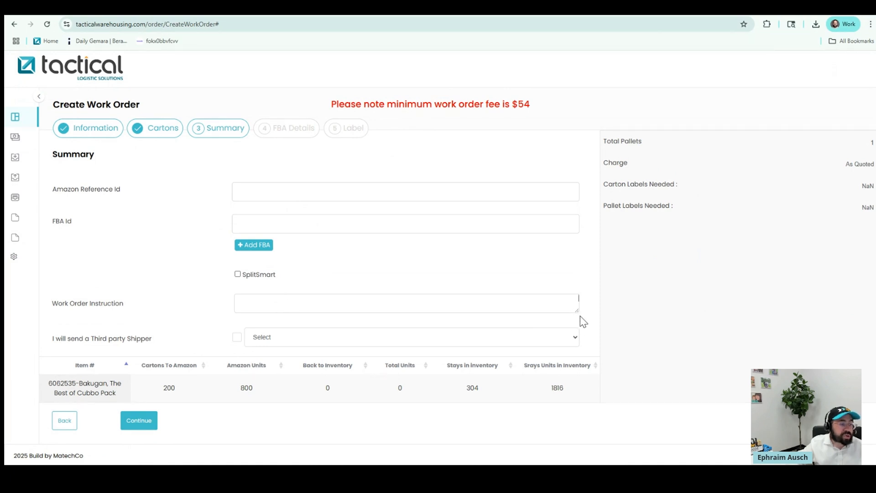
Enlarge the Work Order Instruction box, review the 200-carton, 800-unit Summary, and expand the menu
left_click_drag(577, 311, 589, 383)
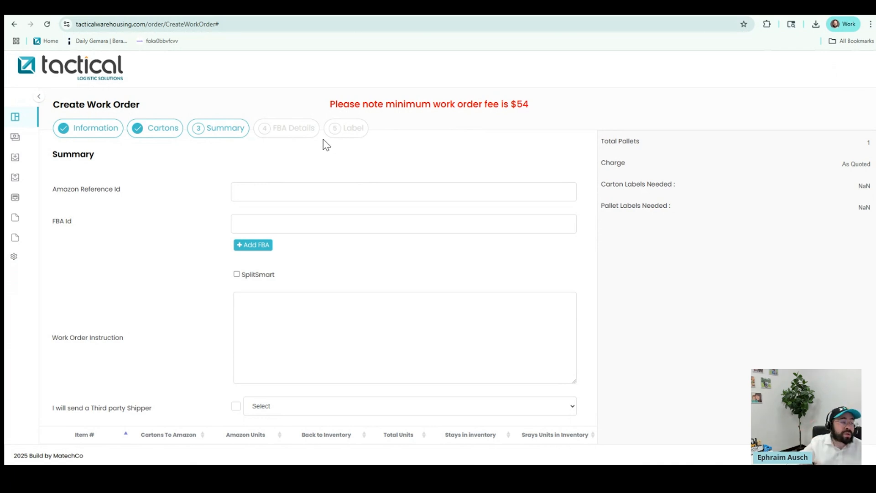
left_click(336, 338)
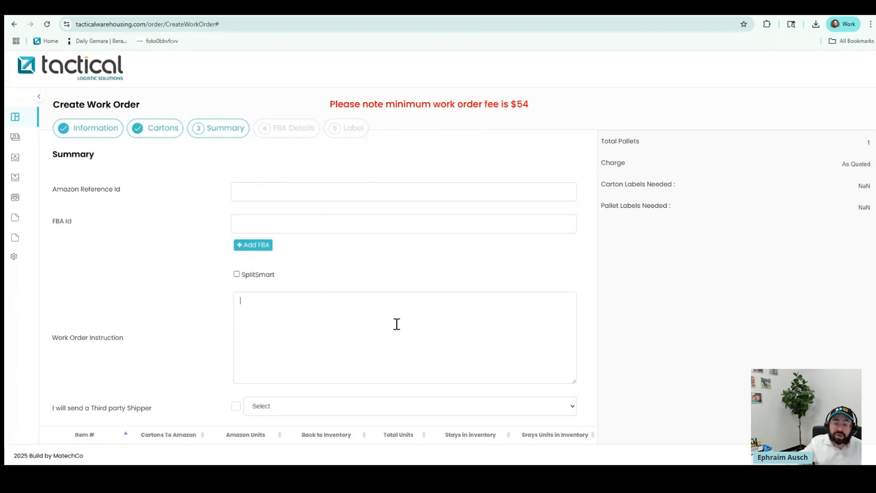
scroll(362, 306, "down", 1)
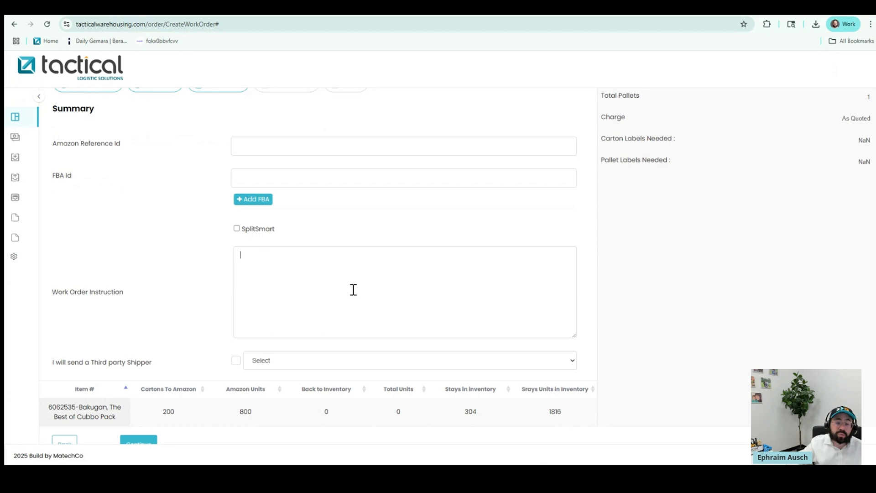
scroll(346, 269, "down", 1)
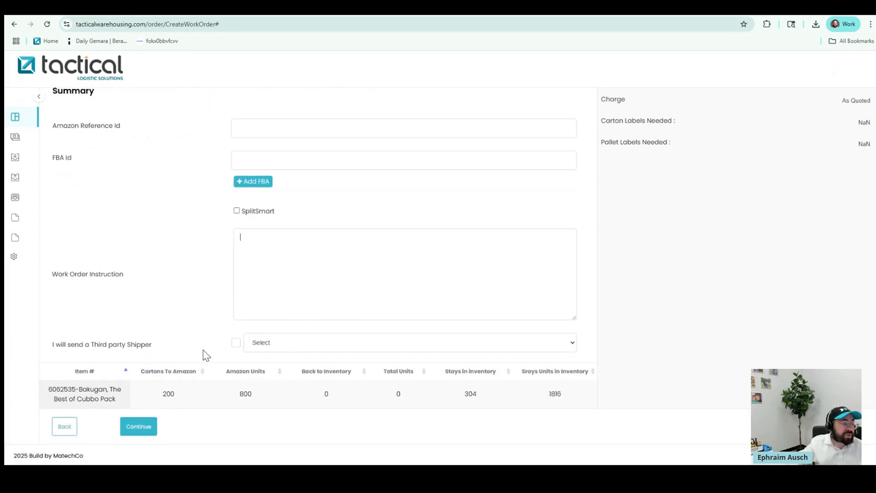
scroll(204, 354, "up", 2)
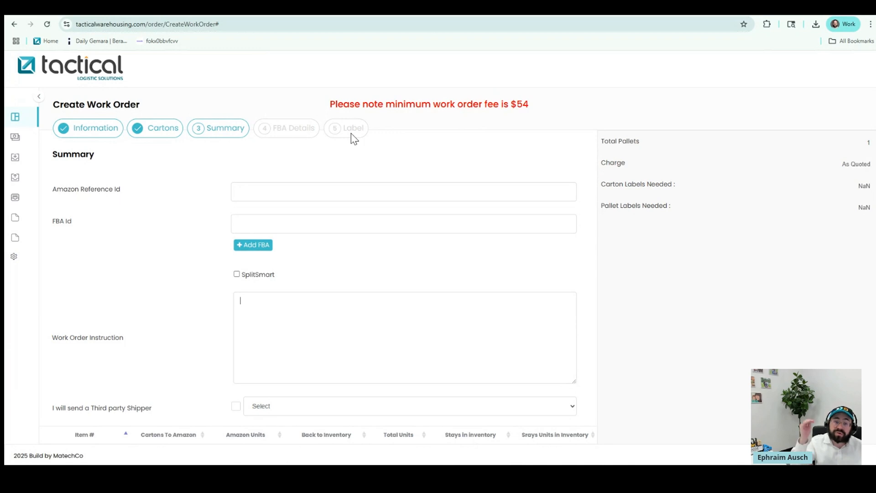
scroll(279, 250, "down", 1)
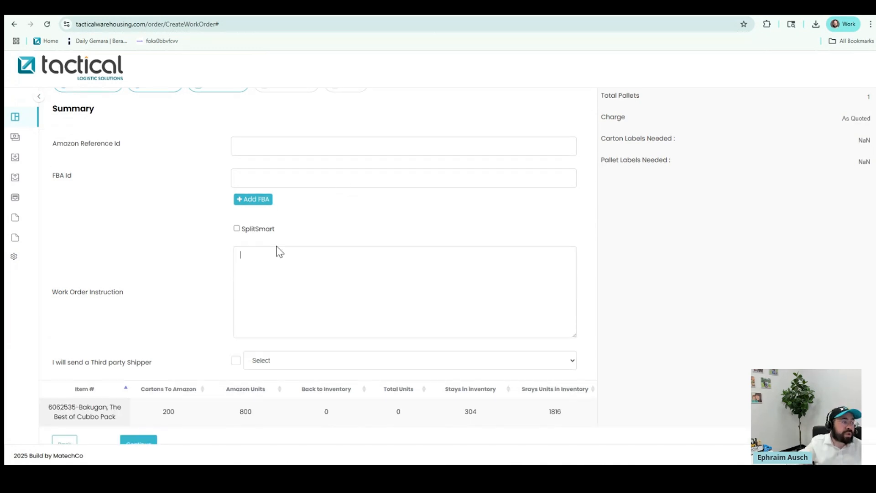
scroll(278, 250, "up", 1)
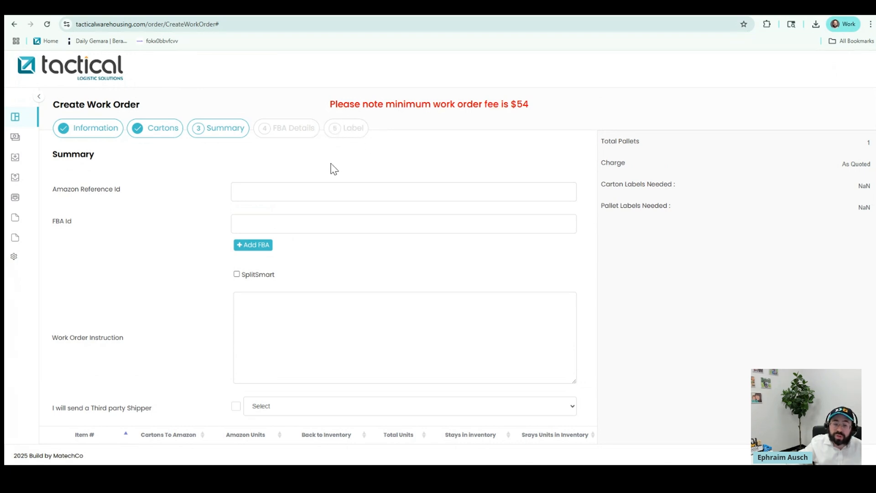
left_click(38, 97)
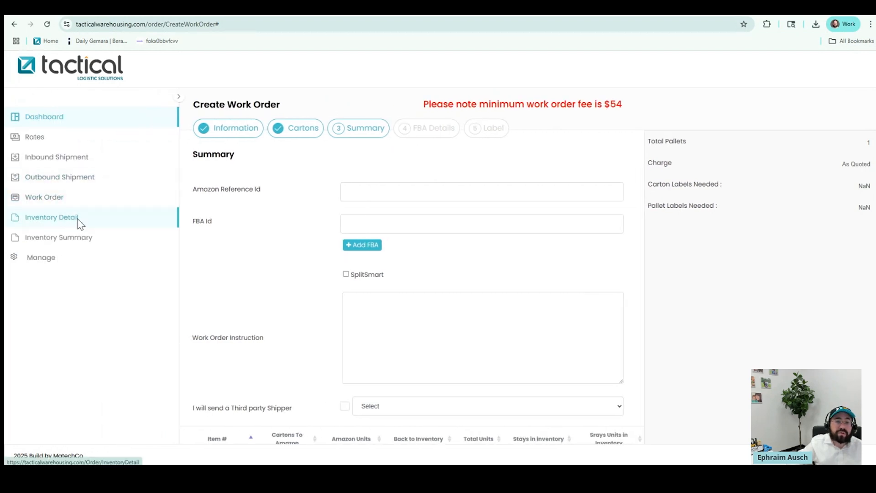
Leave the unfinished work order for Inventory Detail and open its Start Date picker
left_click(77, 221)
left_click(479, 83)
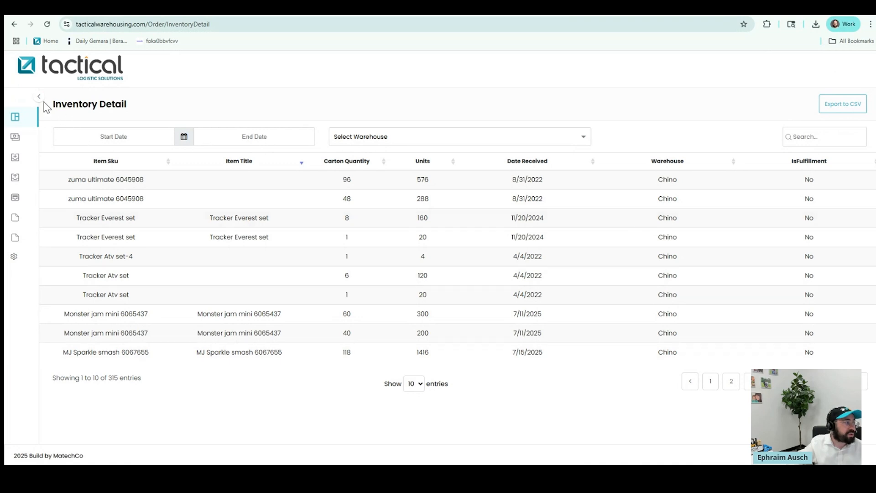
left_click(124, 137)
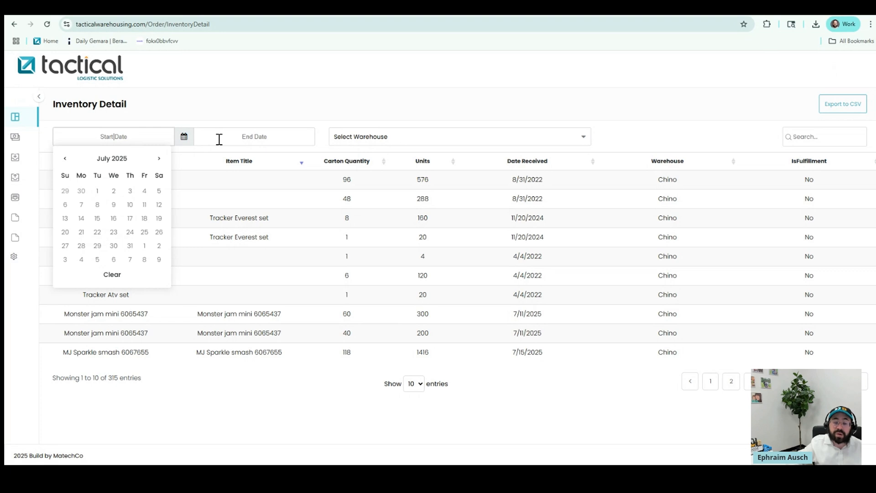
Look at the warehouse filter choices without selecting one, then expand the sidebar menu
left_click(356, 143)
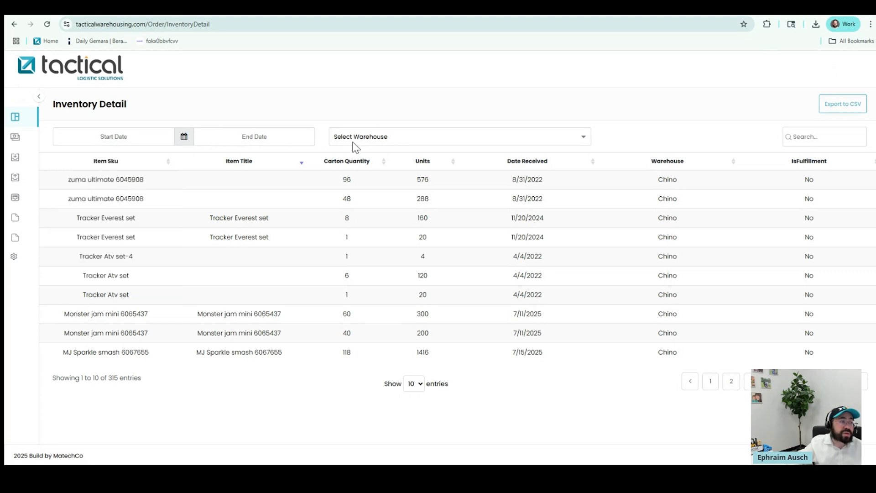
left_click(357, 138)
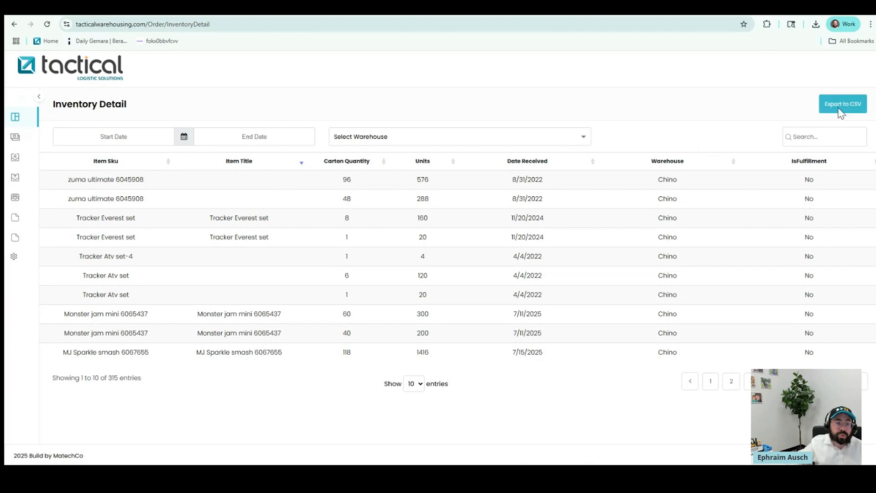
left_click(39, 97)
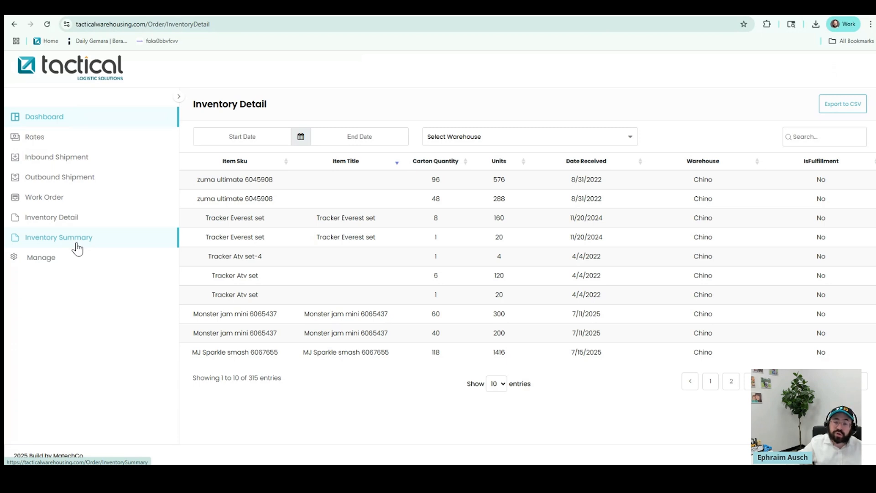
Open Inventory Summary and view the movement report for zuma ultimate 6045908
left_click(76, 238)
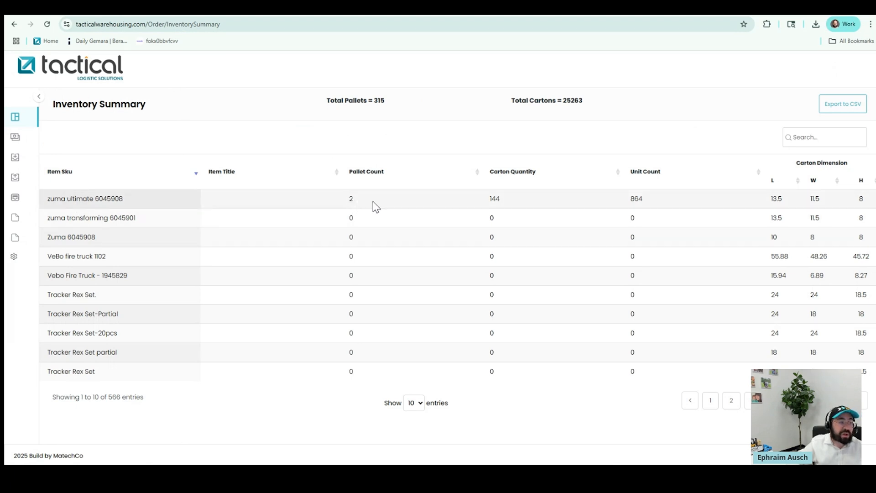
left_click(646, 202)
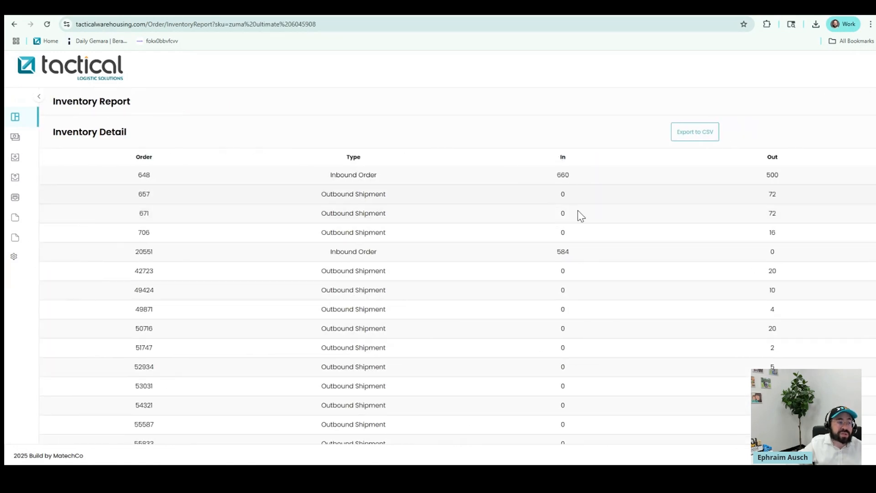
scroll(692, 266, "down", 7)
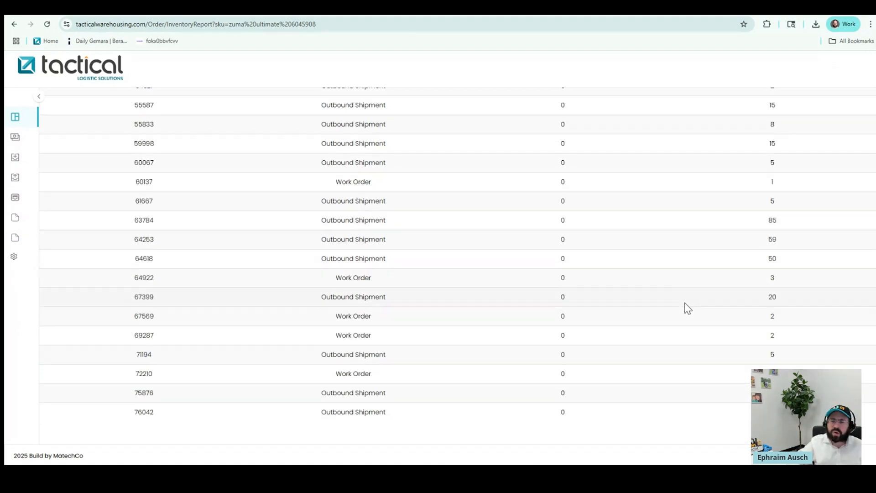
scroll(685, 308, "up", 7)
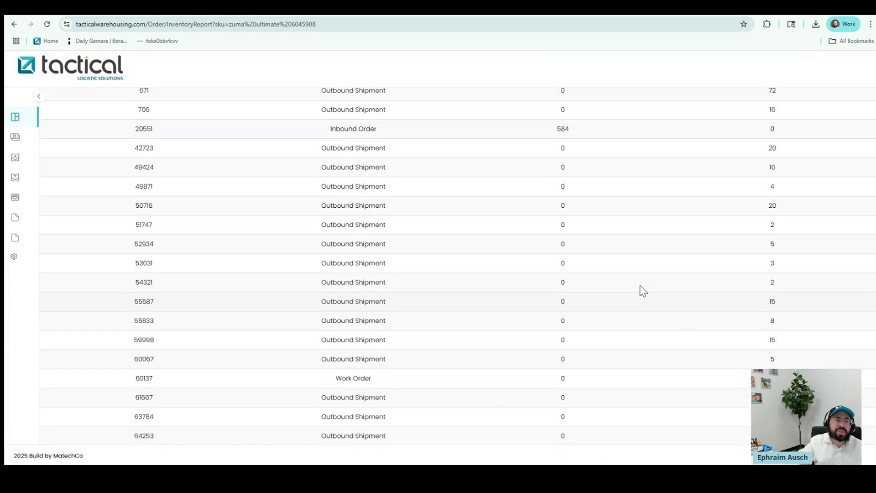
scroll(613, 262, "down", 1)
scroll(627, 328, "up", 1)
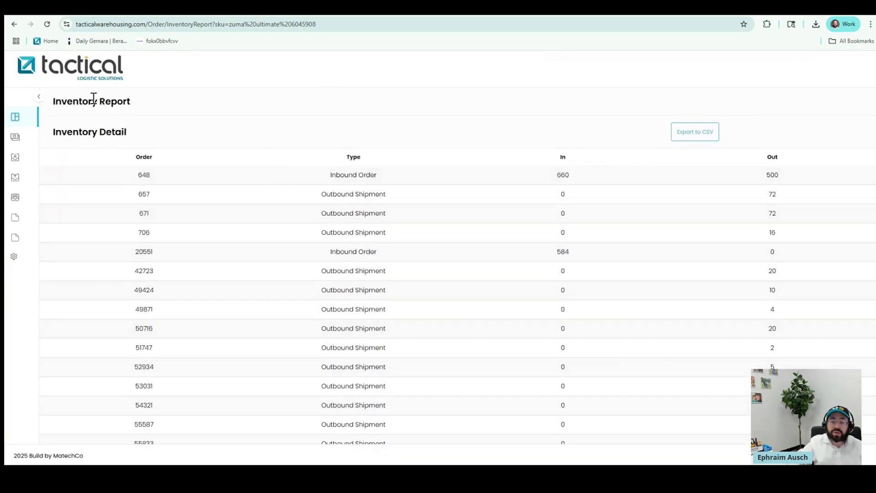
left_click(40, 98)
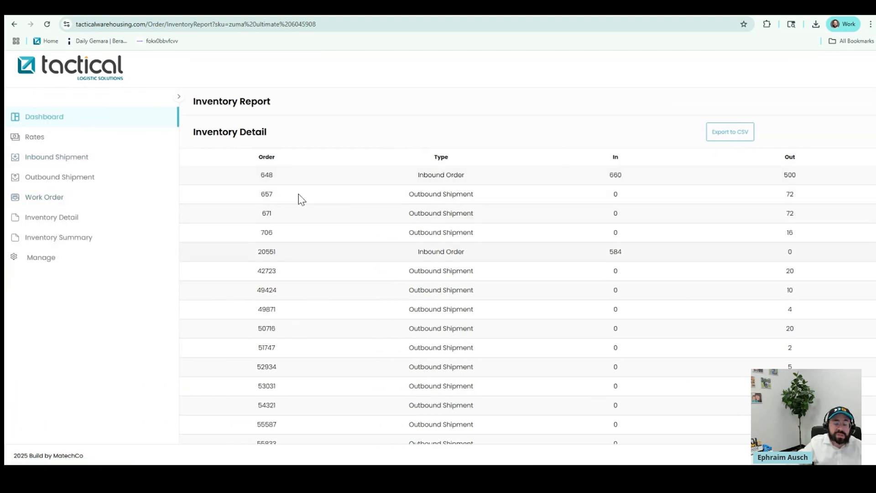
Go to Manage > My Invoices and choose Pay Invoices
left_click(39, 257)
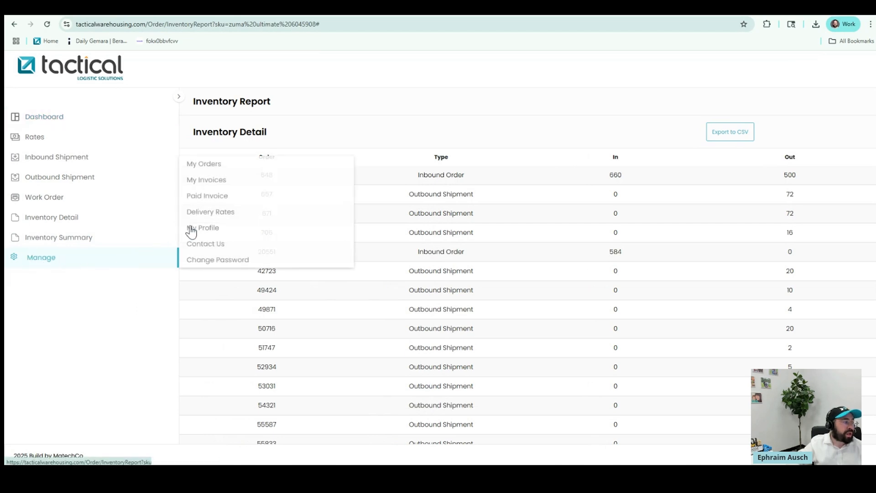
left_click(224, 186)
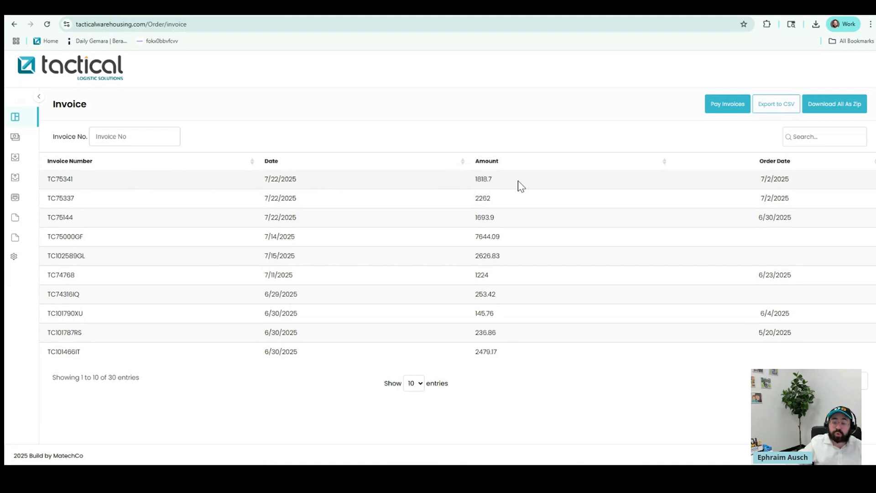
left_click(707, 113)
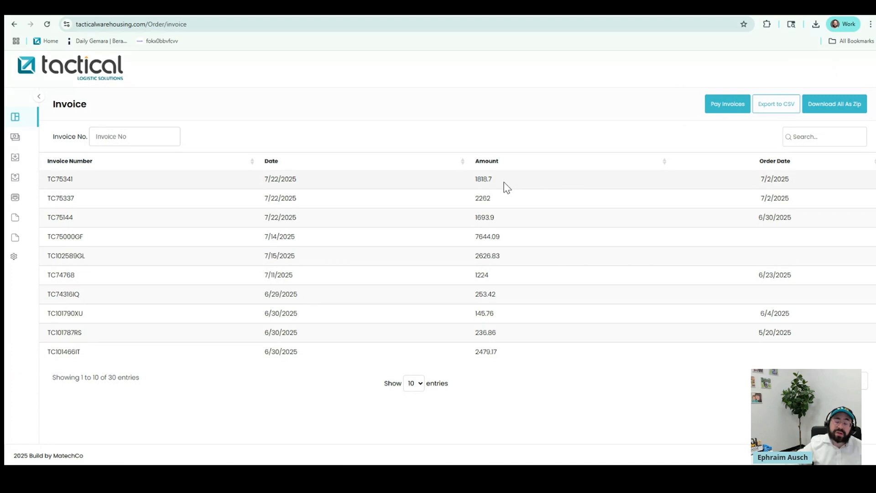
Tick invoices TC75341, TC75337, TC75144 and TC75000GF, preview the 13801.12 card payment, then cancel it
left_click(723, 111)
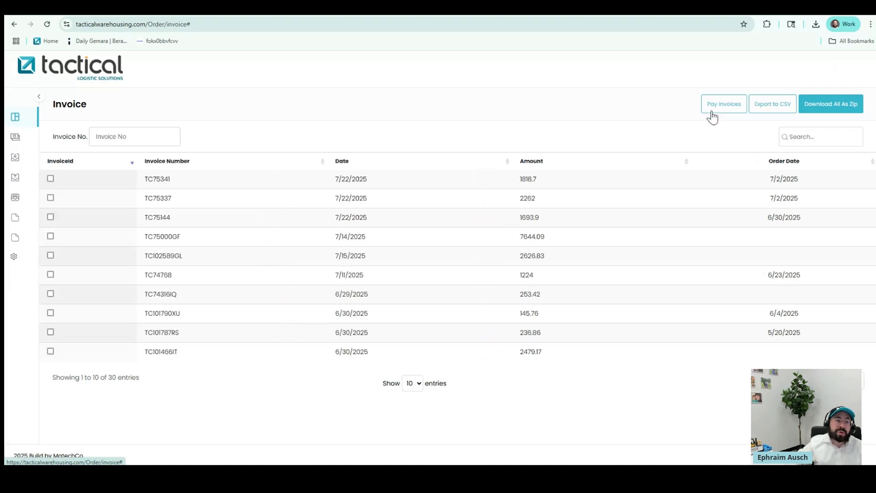
left_click(50, 178)
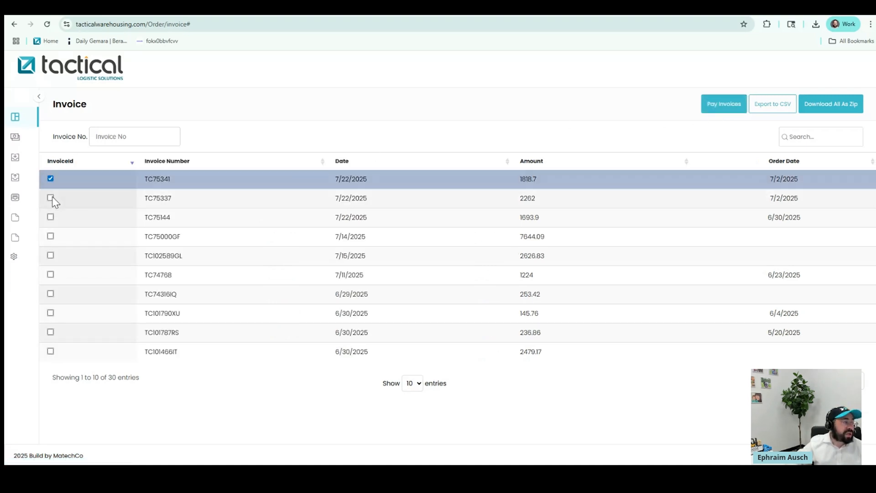
left_click(51, 198)
left_click(51, 218)
left_click(51, 235)
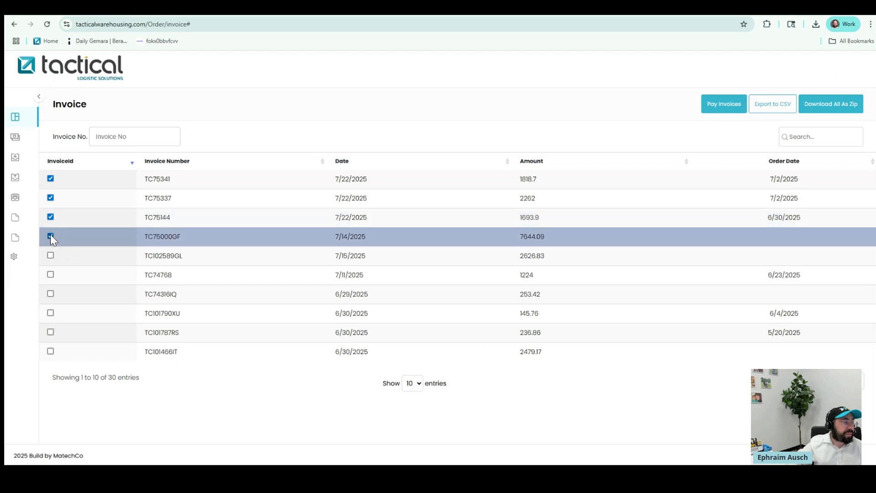
left_click(724, 103)
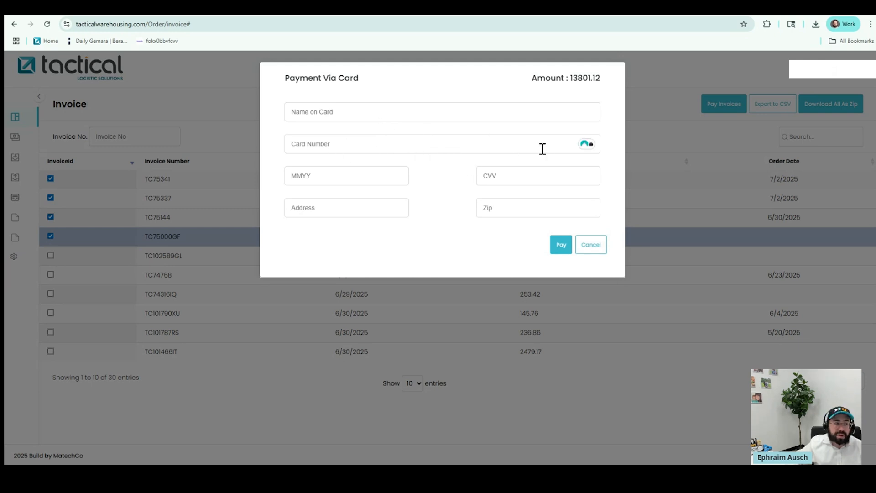
left_click(591, 248)
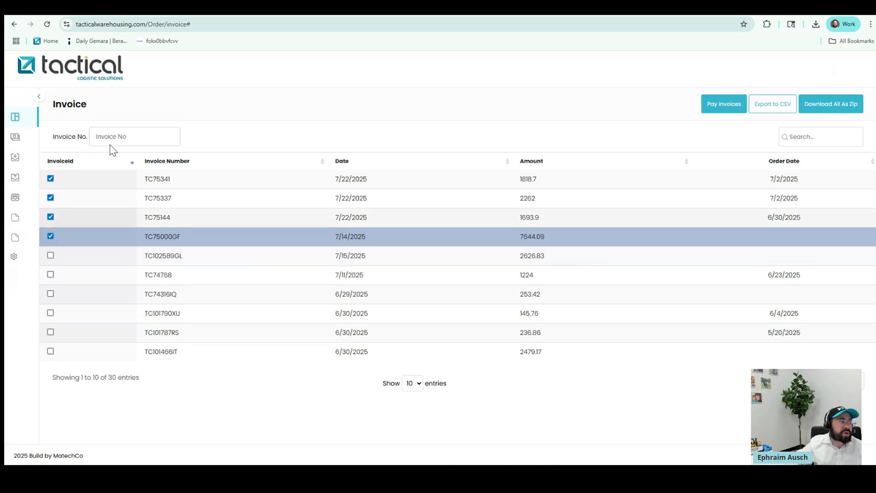
Expand the sidebar menu and reveal the Manage submenu's orders, invoices, delivery rates and profile options
left_click(40, 98)
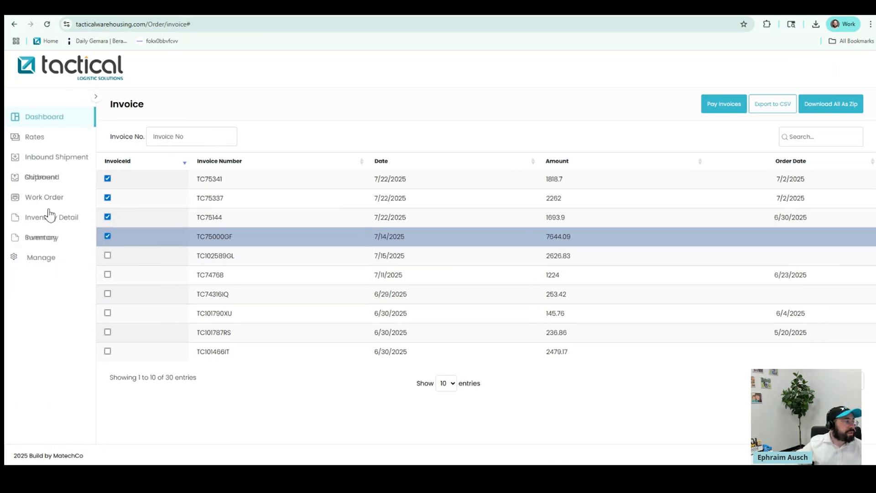
left_click(57, 259)
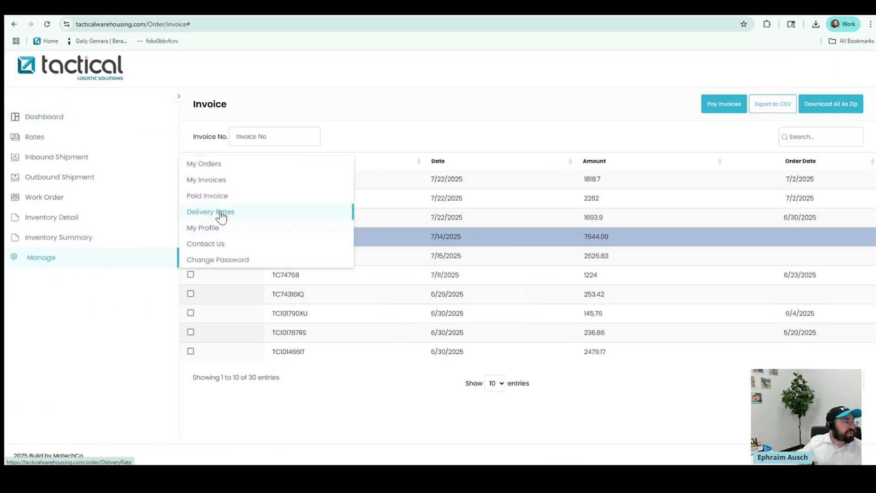